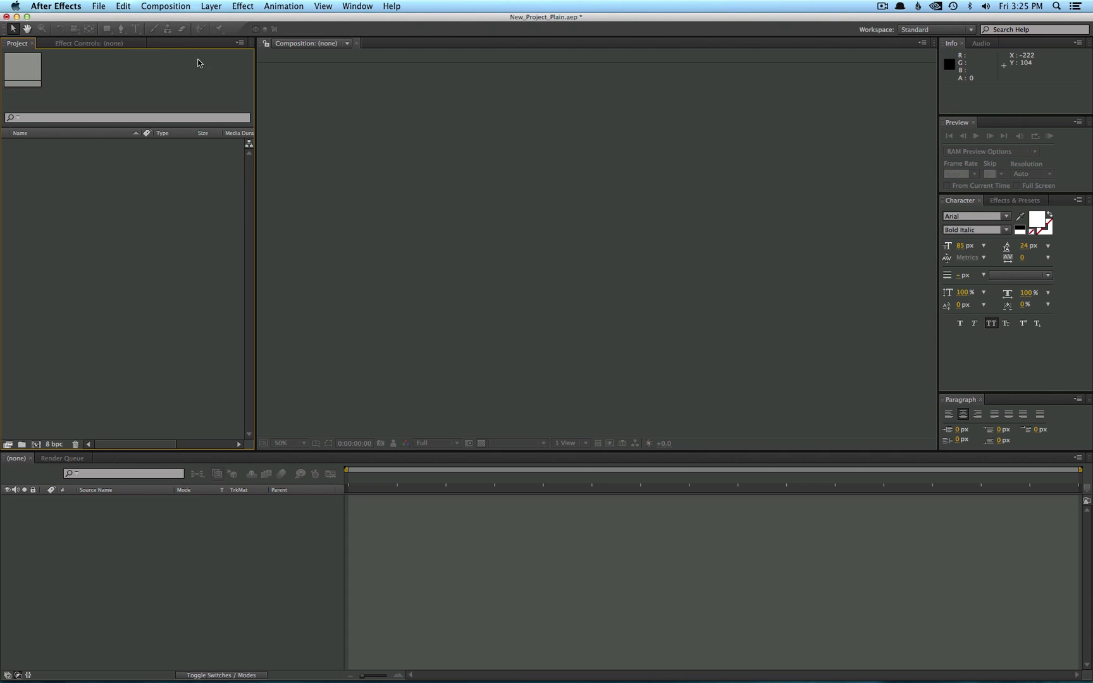
Step: Create a new 1920×1080, 24 fps composition named Comp 1
click(167, 6)
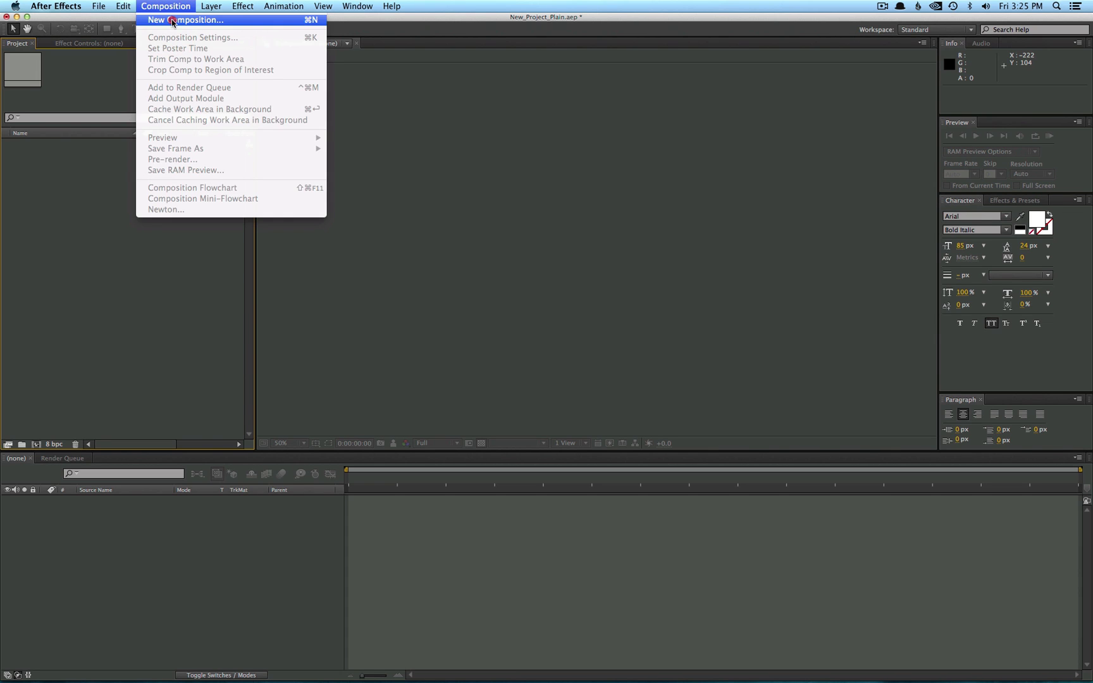
click(172, 20)
drag(583, 95, 564, 91)
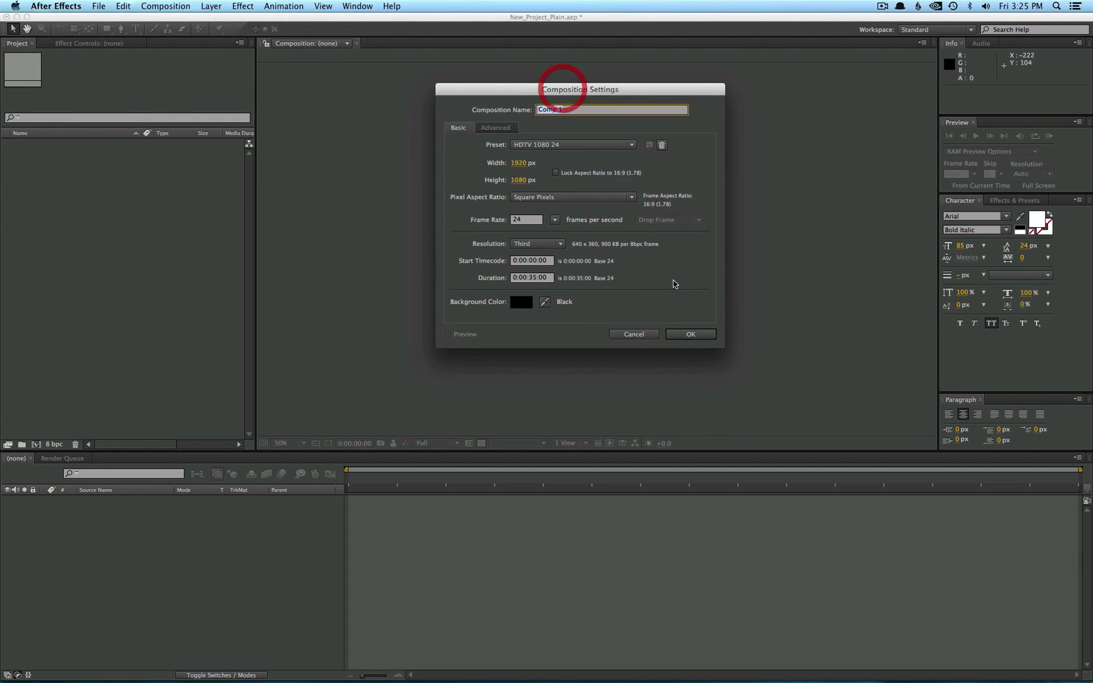
click(699, 335)
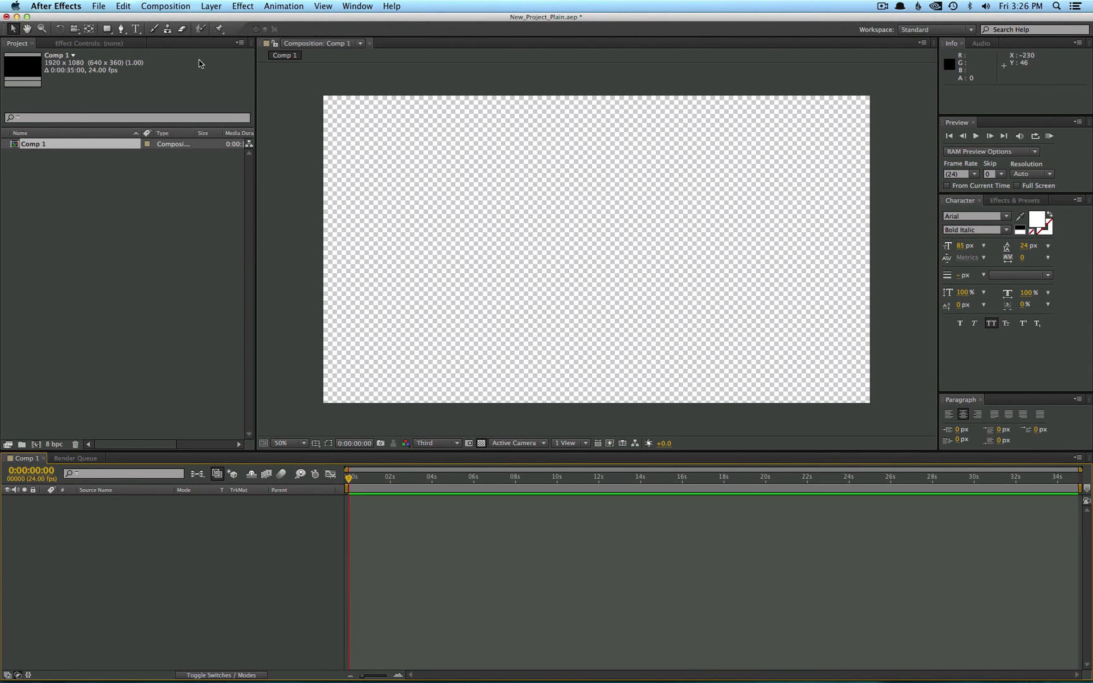
Step: Add a white text layer reading TYPING in the upper middle of the frame
click(137, 29)
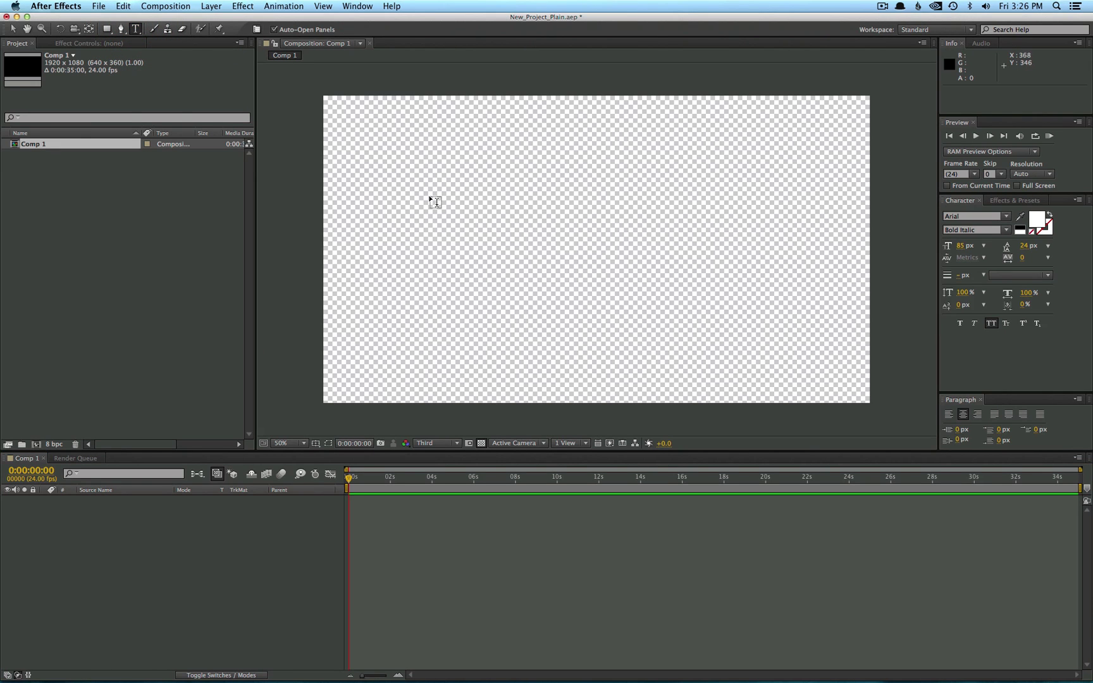
click(553, 231)
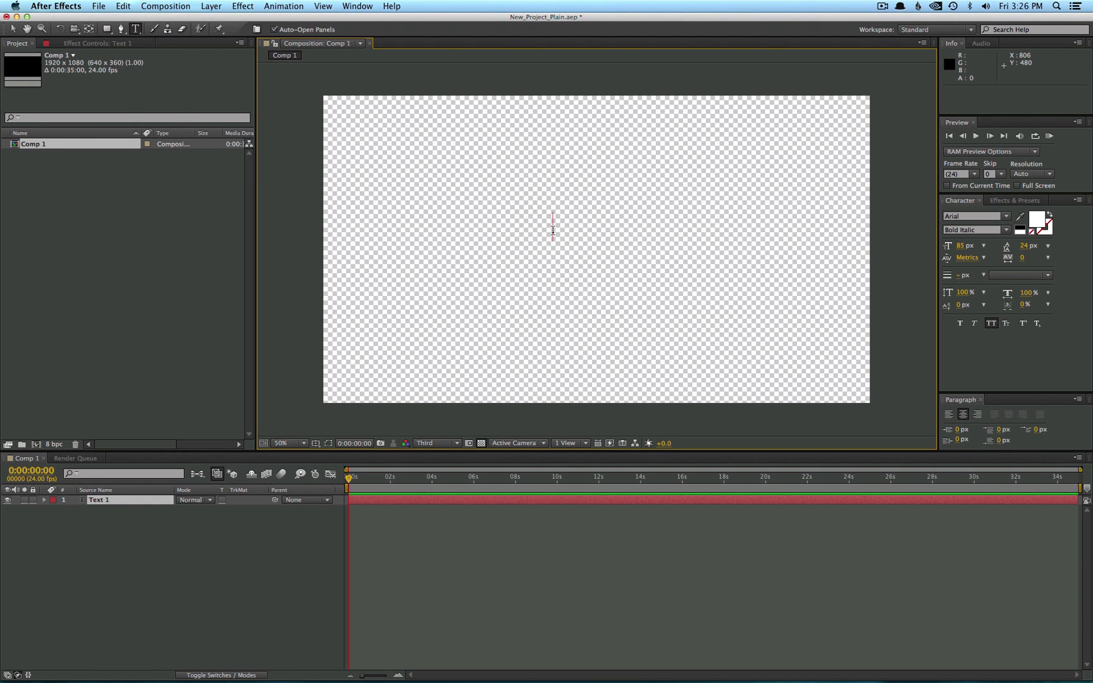
text(TYPING)
click(12, 29)
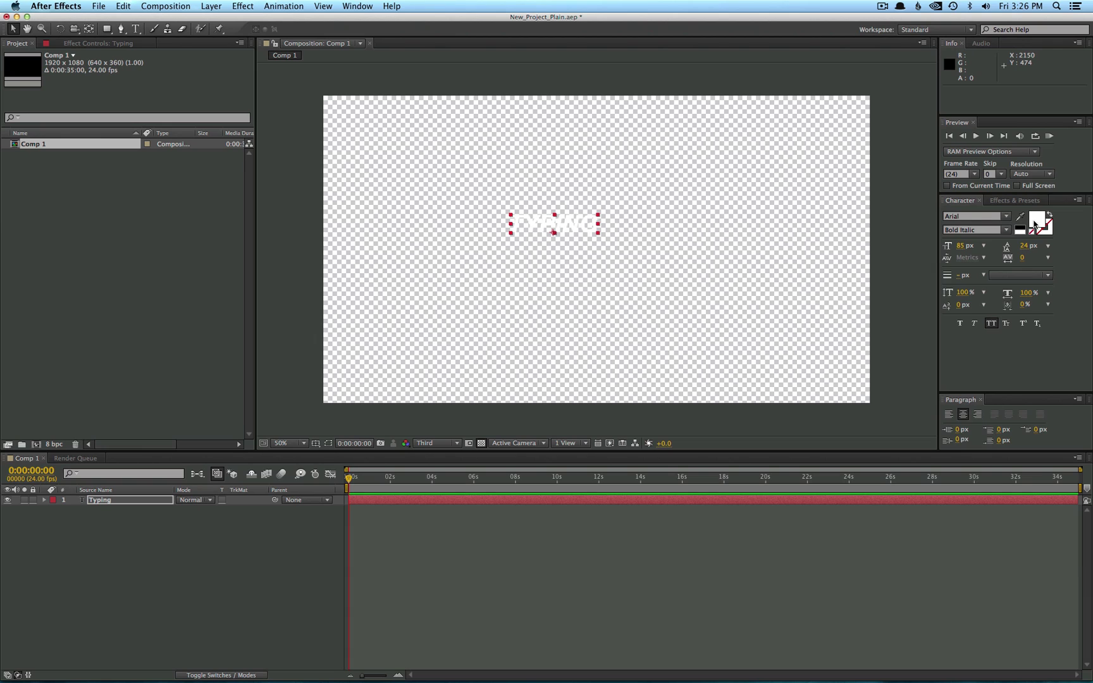
click(963, 200)
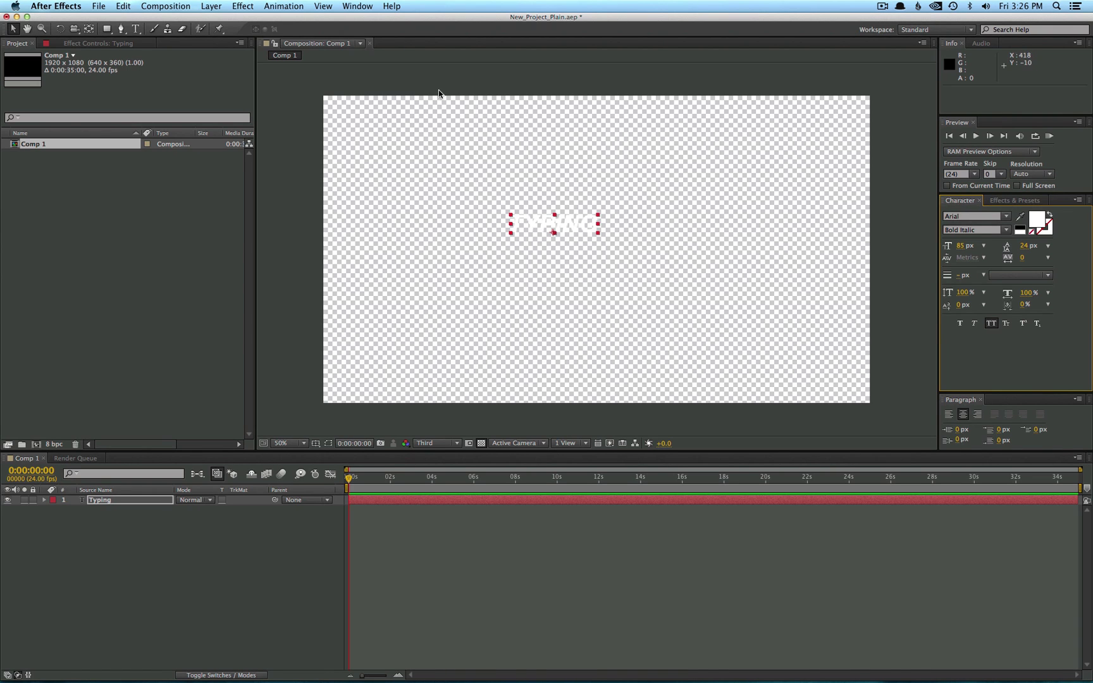
Step: Change the TYPING text's font to Arial Rounded MT
click(357, 8)
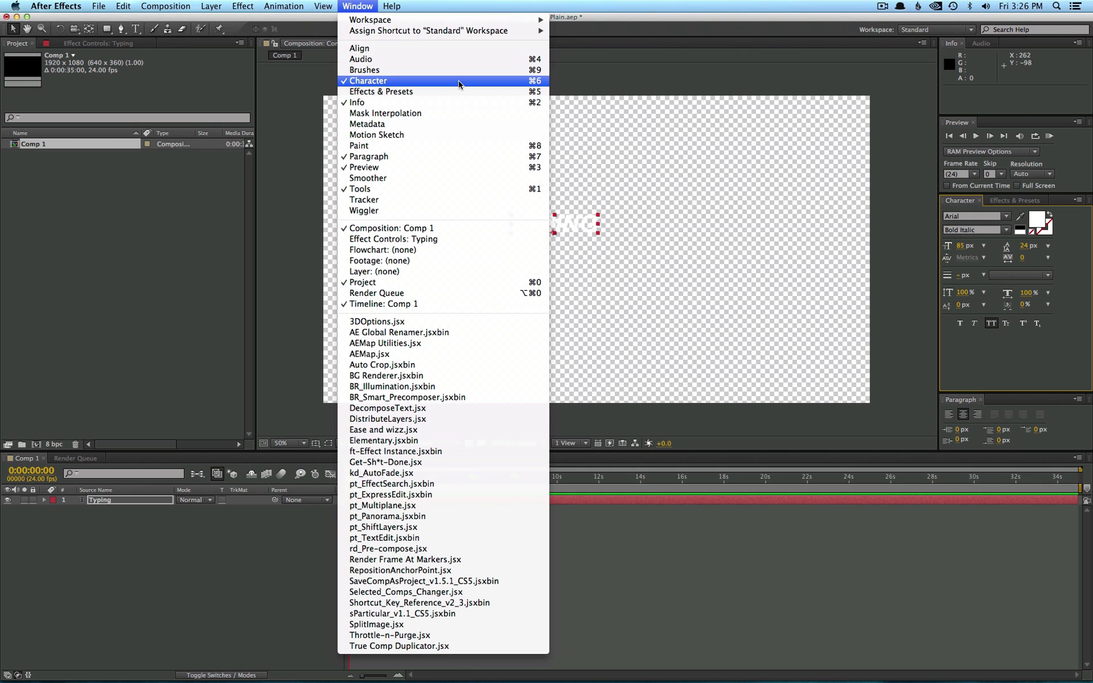
click(1015, 372)
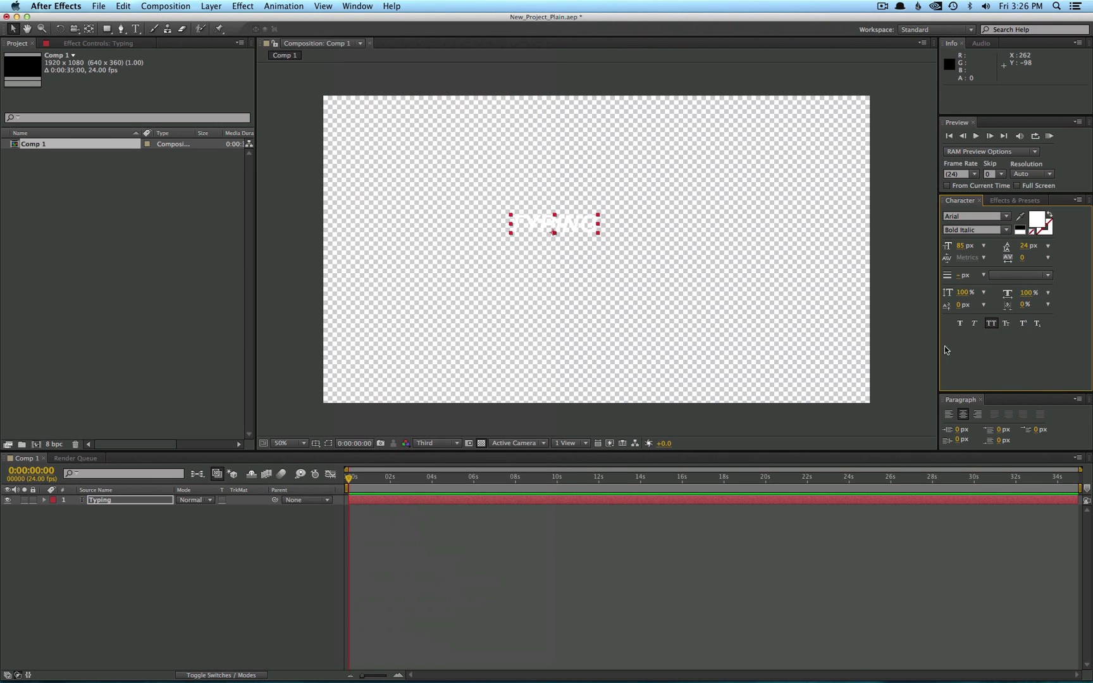
click(978, 216)
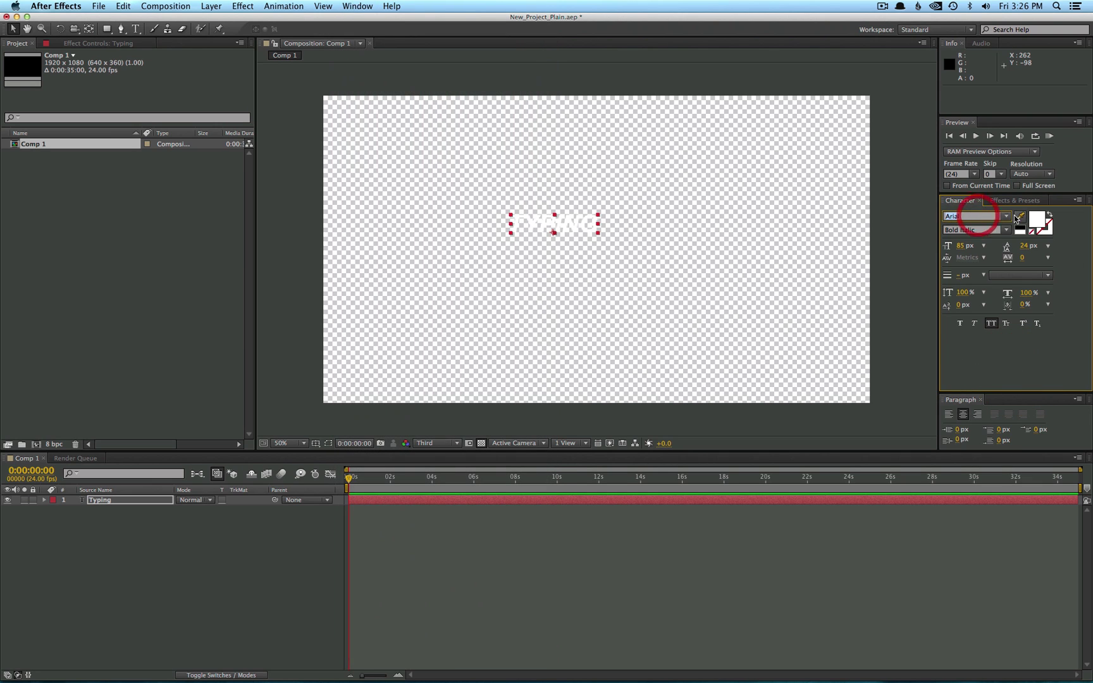
click(1003, 216)
click(987, 251)
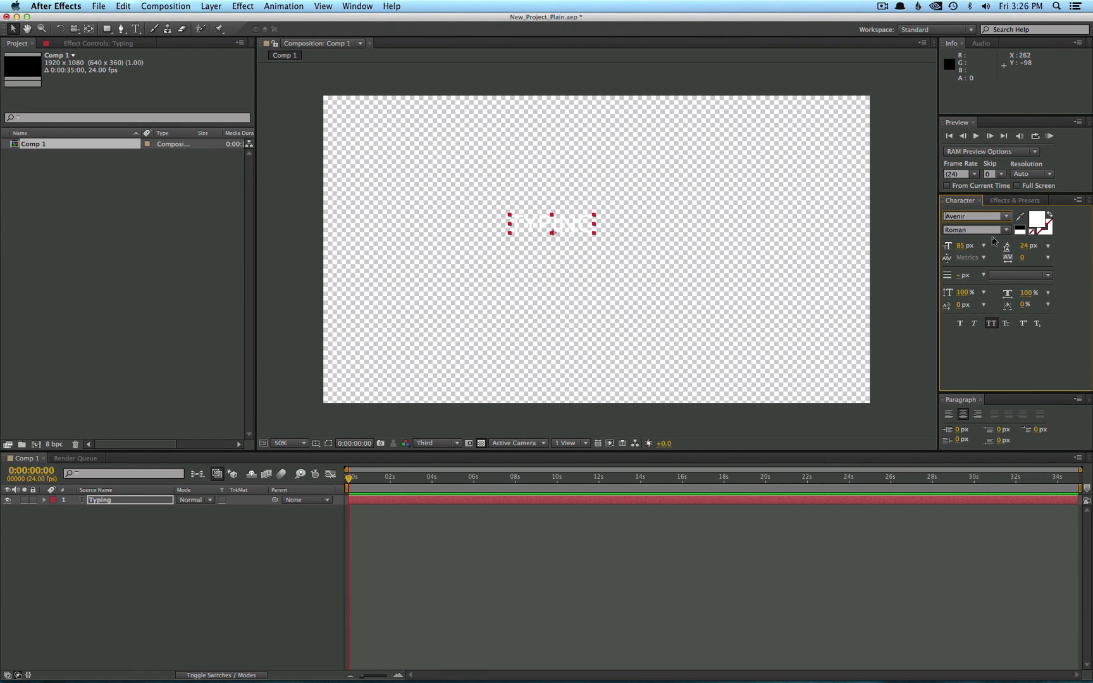
Step: Set the text fill colour to cyan (00B7F0)
click(1035, 223)
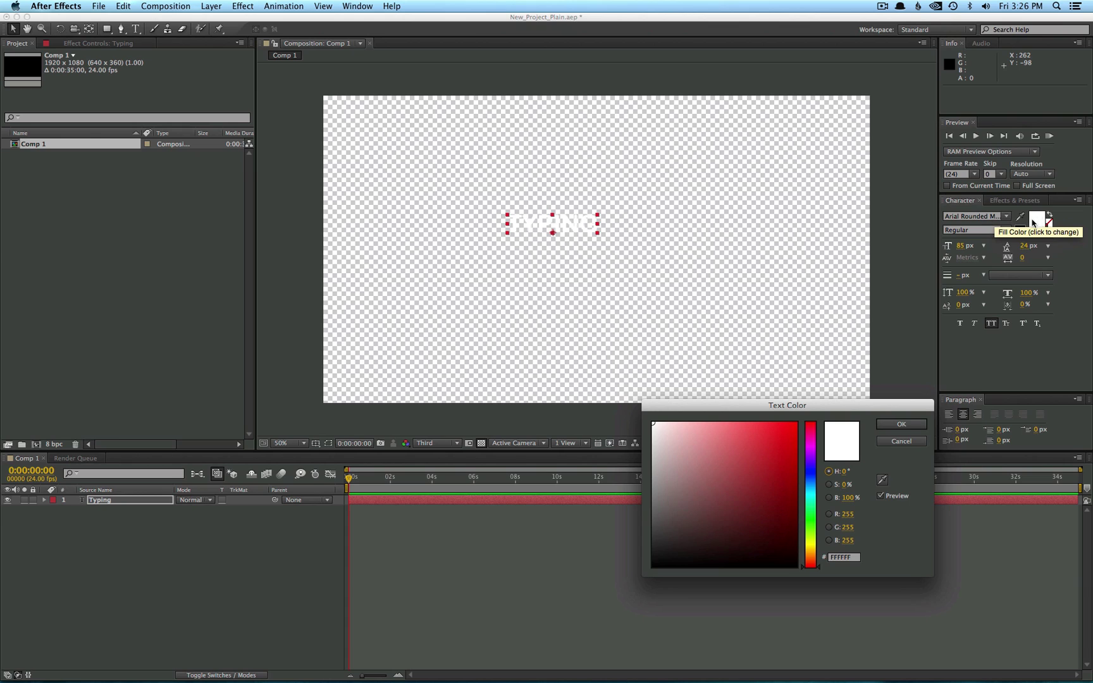
mouse_move(715, 488)
mouse_down()
mouse_move(655, 530)
mouse_move(618, 530)
mouse_up()
click(796, 431)
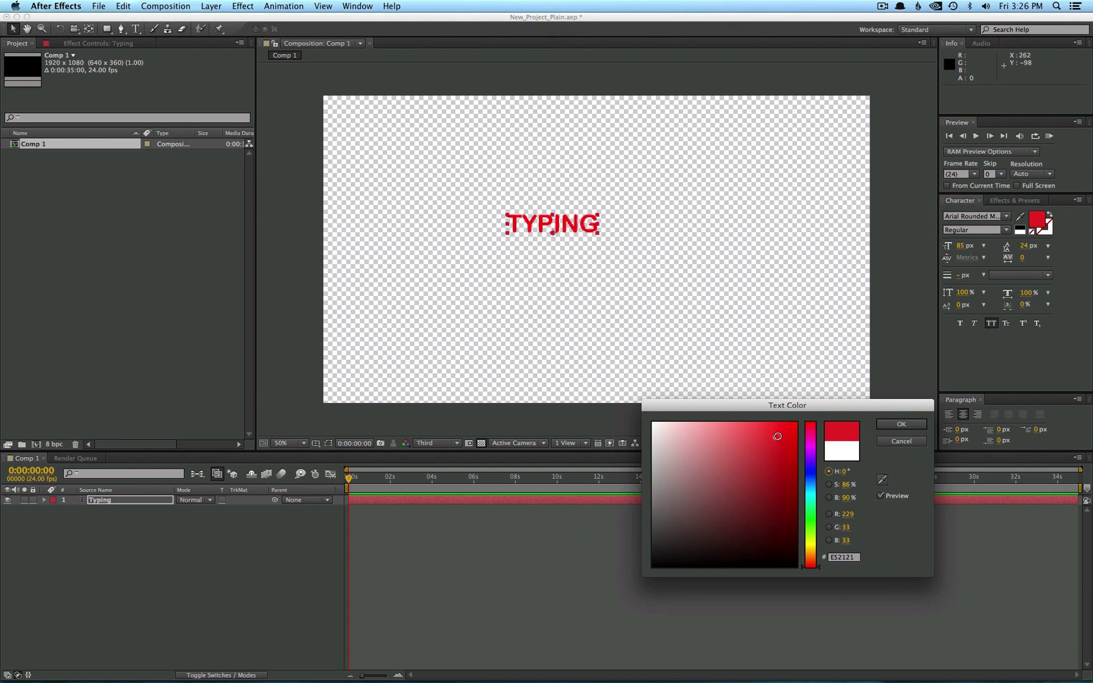
drag(812, 442, 814, 491)
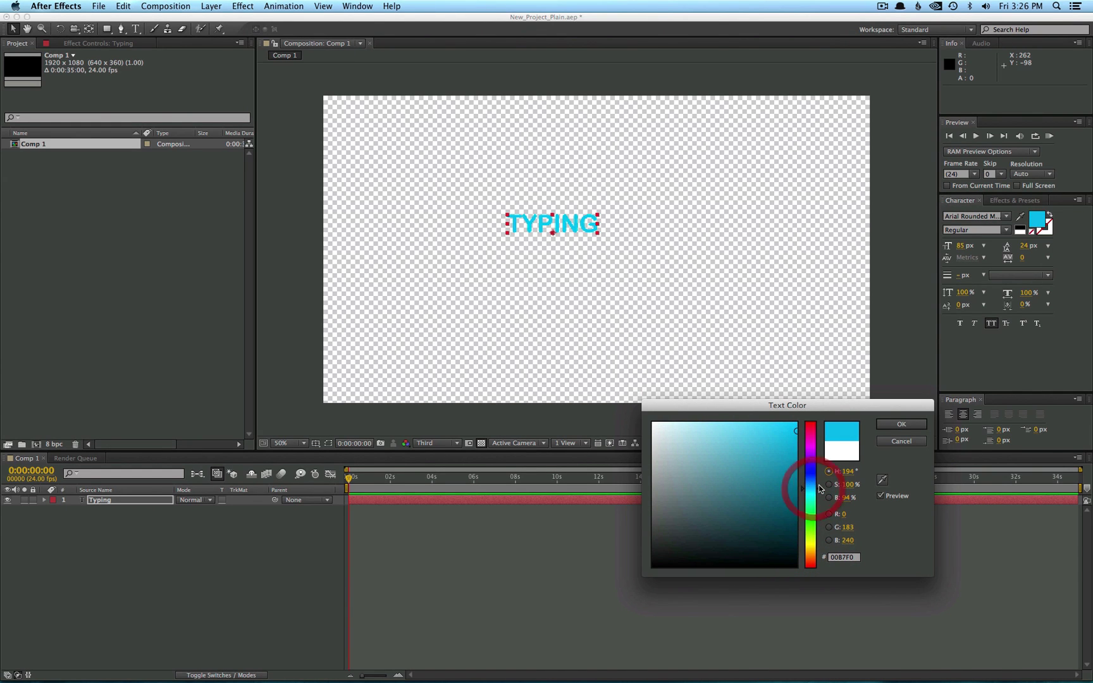
click(893, 426)
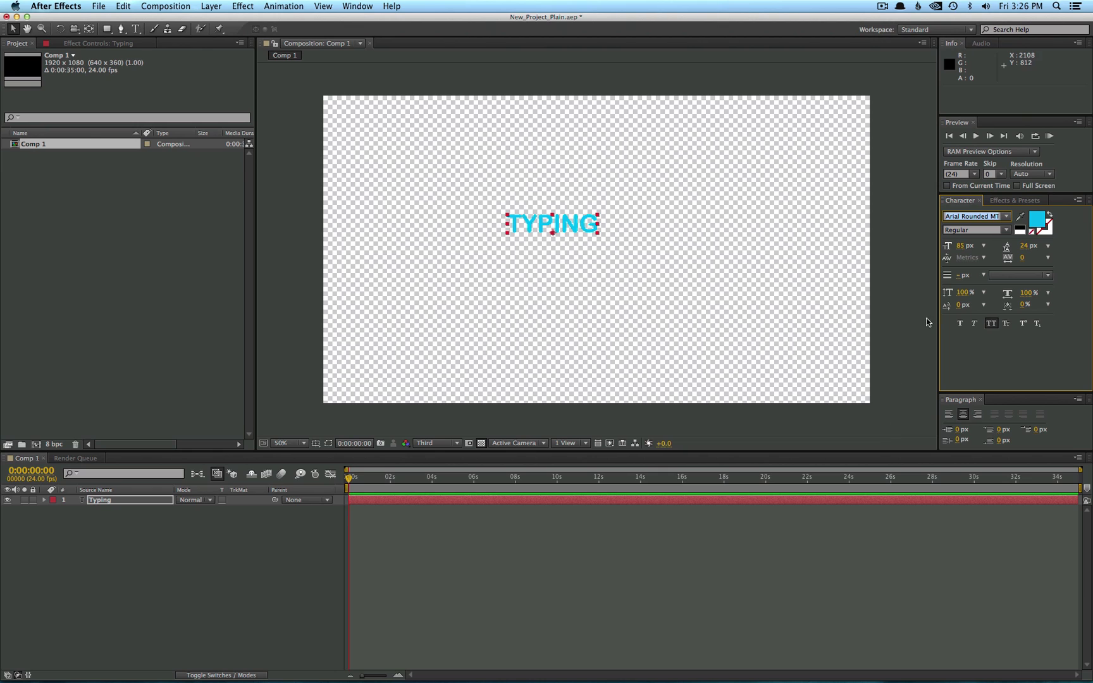
Step: Enlarge the text to 175 px and add a second line, MORE LINES
drag(960, 249, 988, 250)
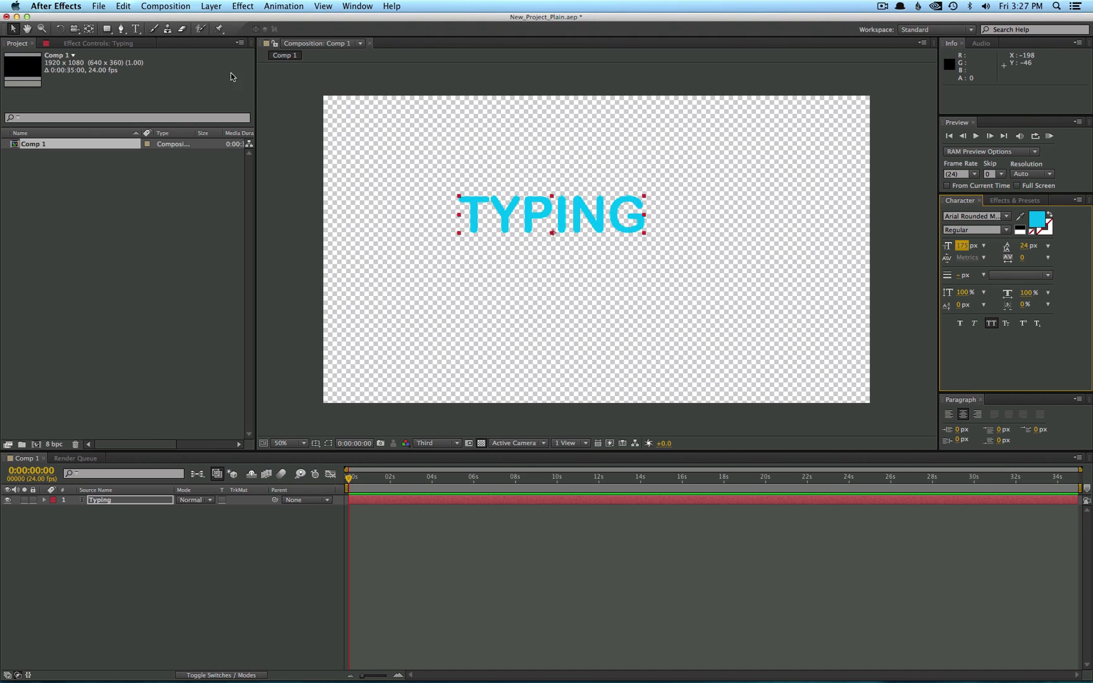
click(136, 29)
click(636, 219)
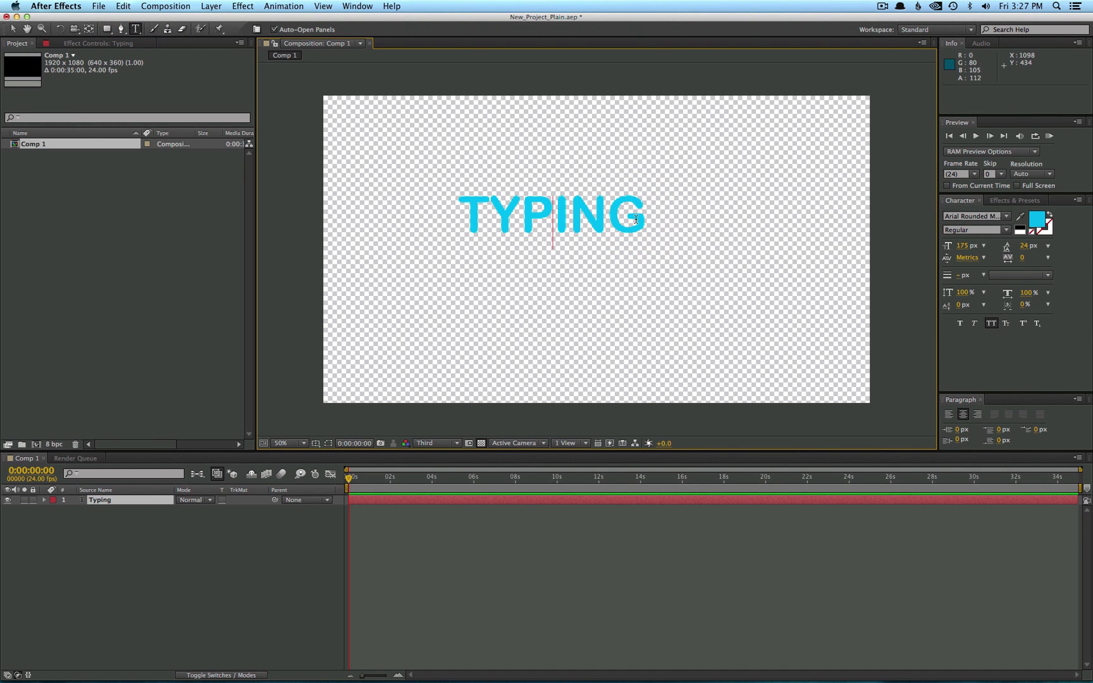
key(super+a)
text(MORE LONES)
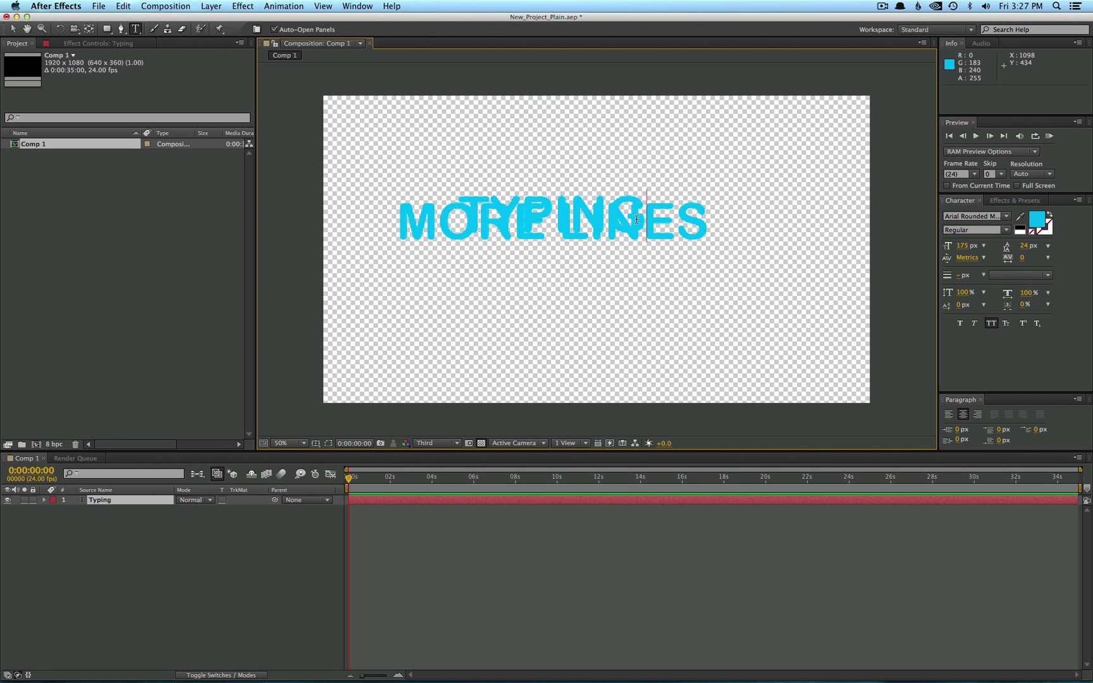
drag(711, 220, 500, 201)
key(super+a)
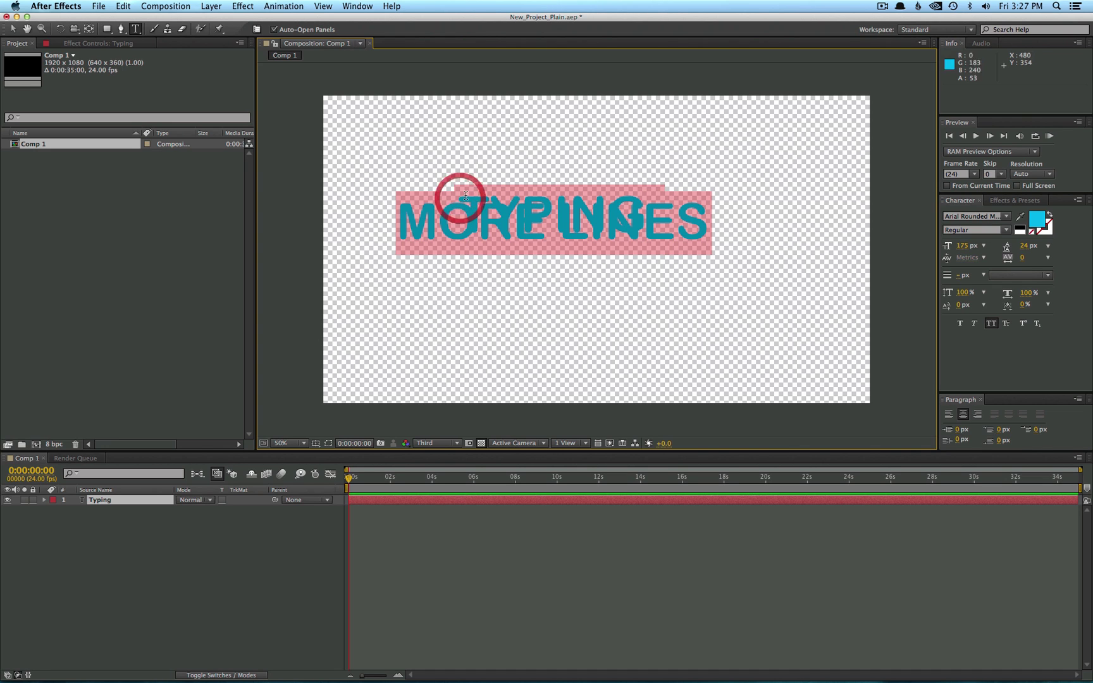
Step: Widen the line spacing, centre-align both lines, and move the text to mid-frame
drag(1026, 246, 1085, 250)
key(KP_Enter)
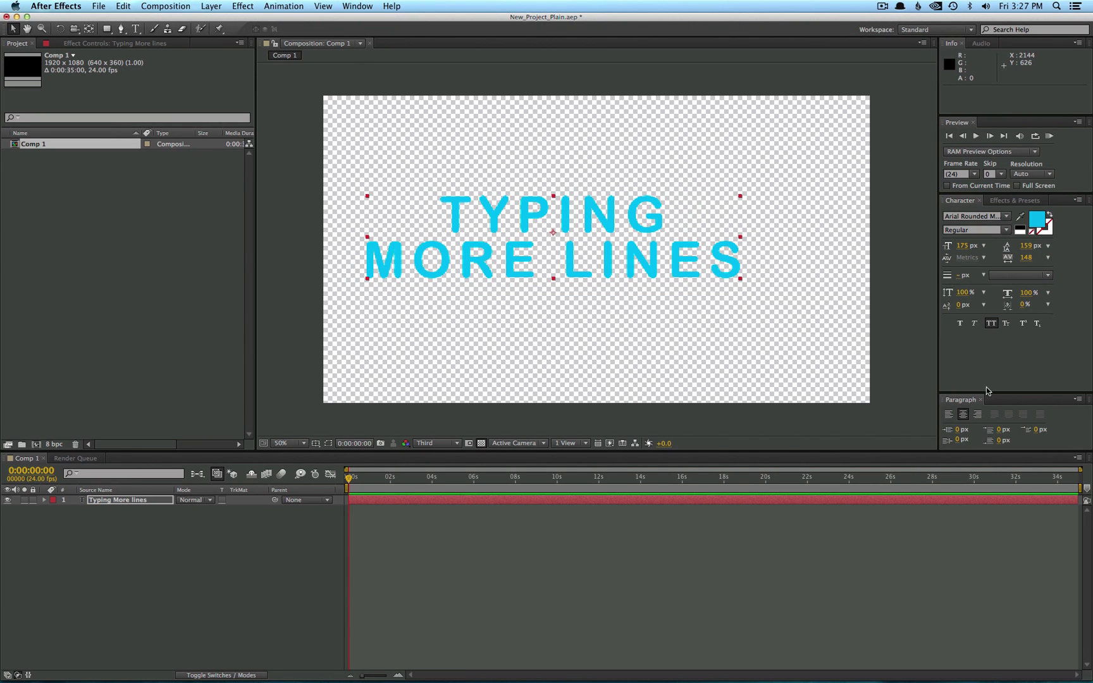
drag(986, 392, 987, 352)
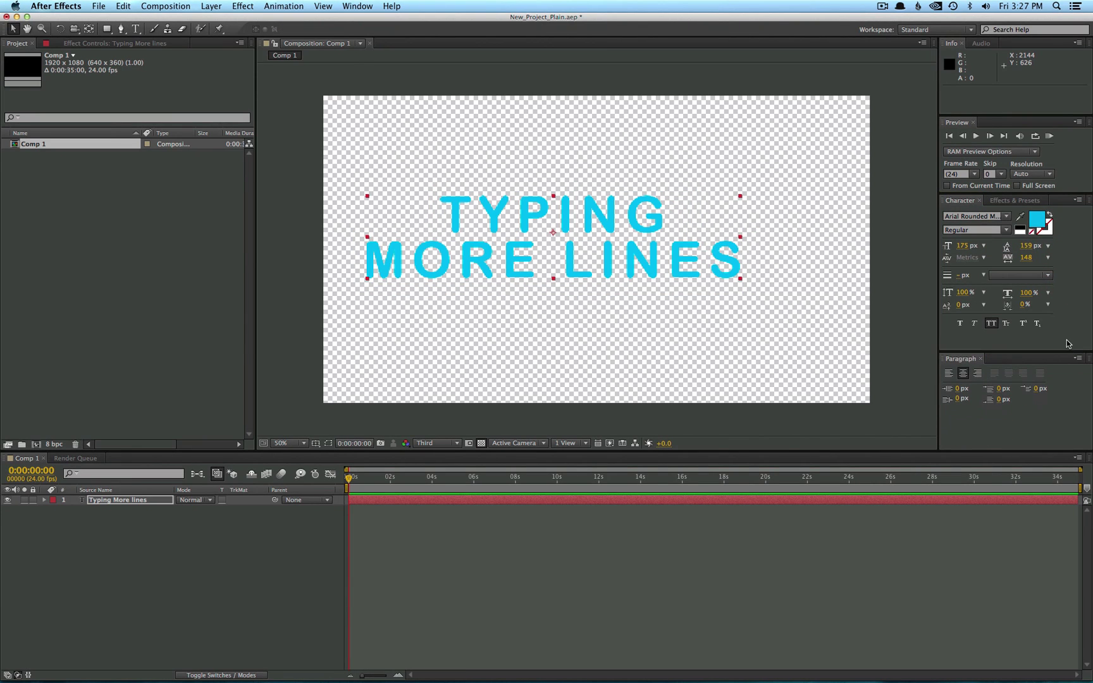
click(950, 375)
click(963, 375)
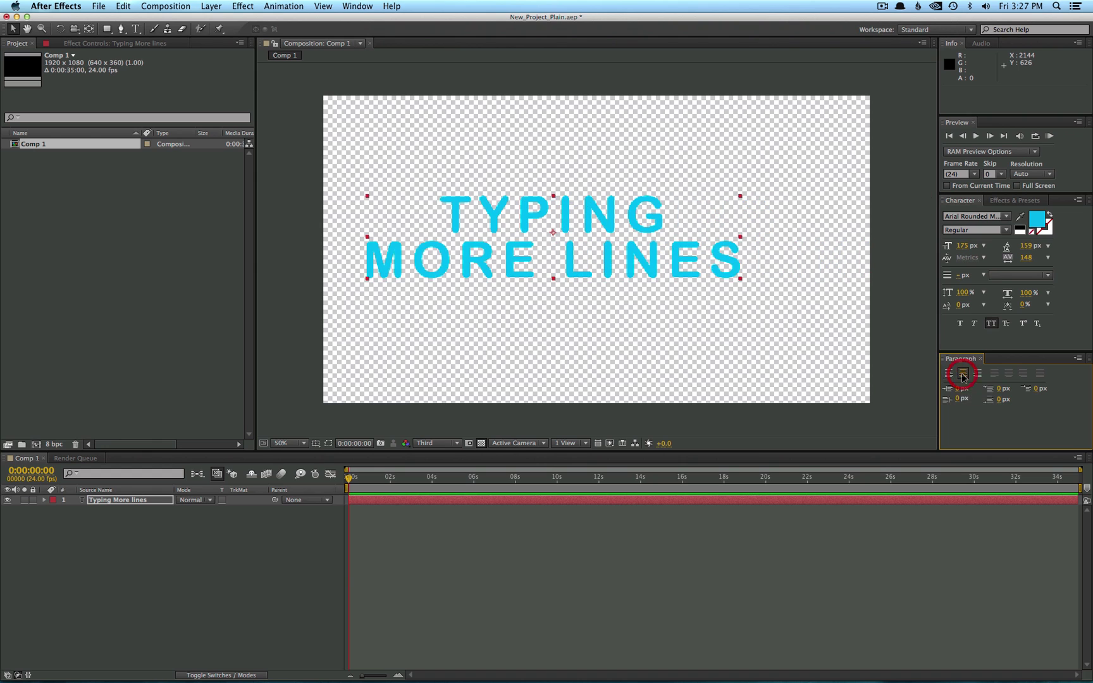
click(978, 374)
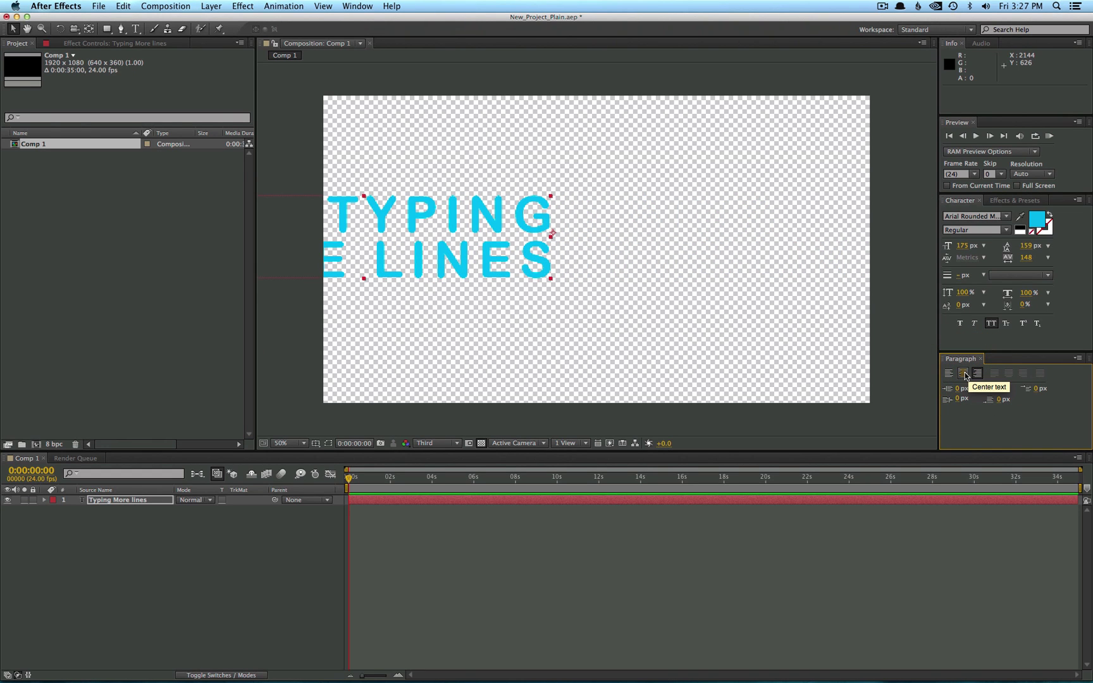
click(964, 375)
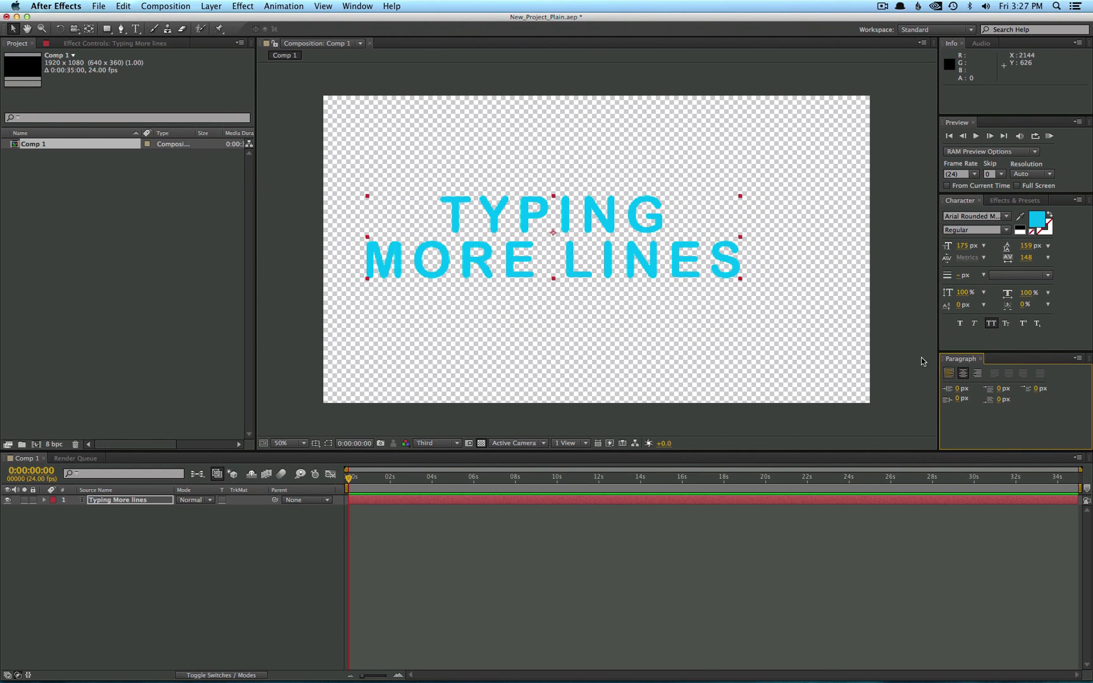
drag(604, 257, 642, 268)
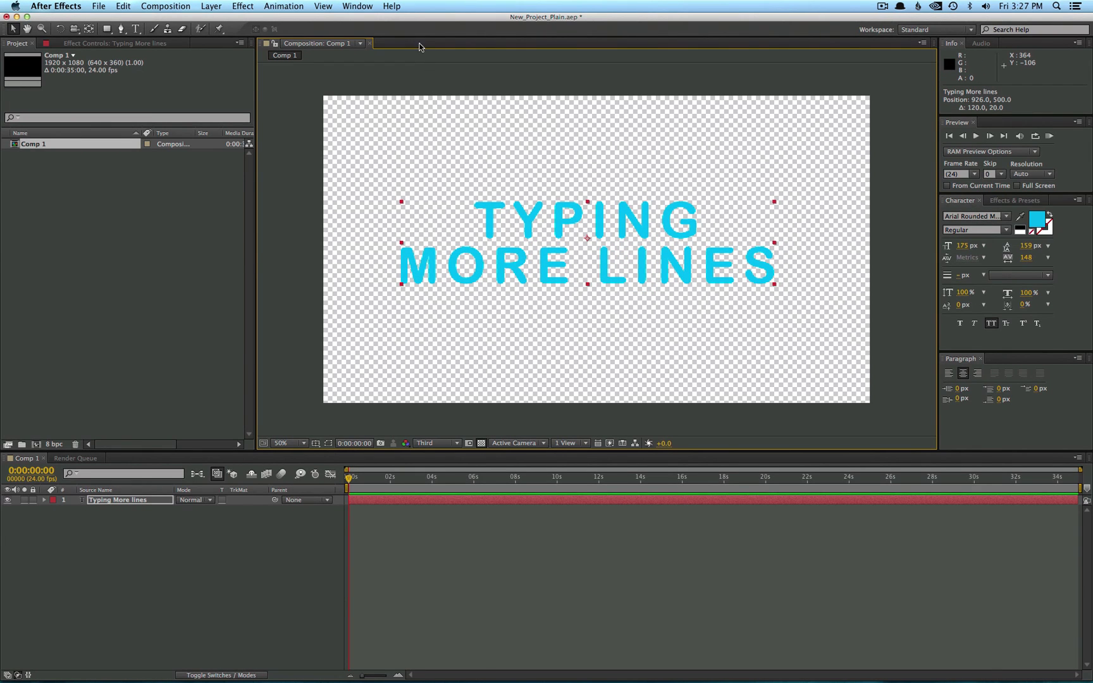
Step: Show the Align panel and centre the text horizontally in the composition
click(366, 7)
click(366, 6)
click(366, 7)
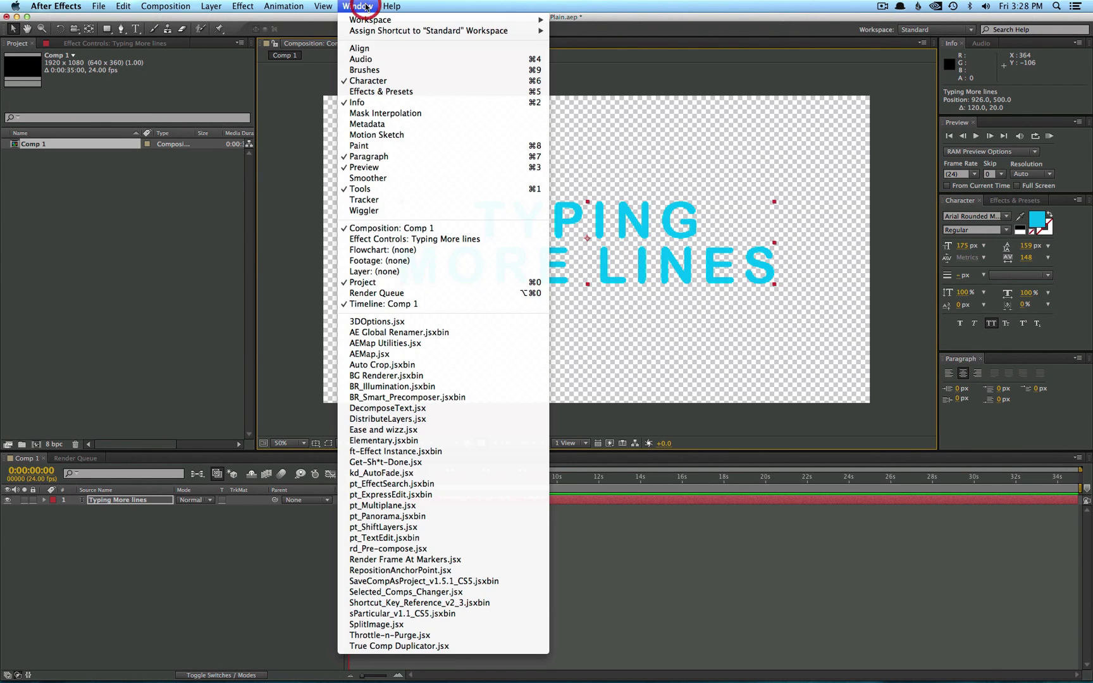
click(382, 49)
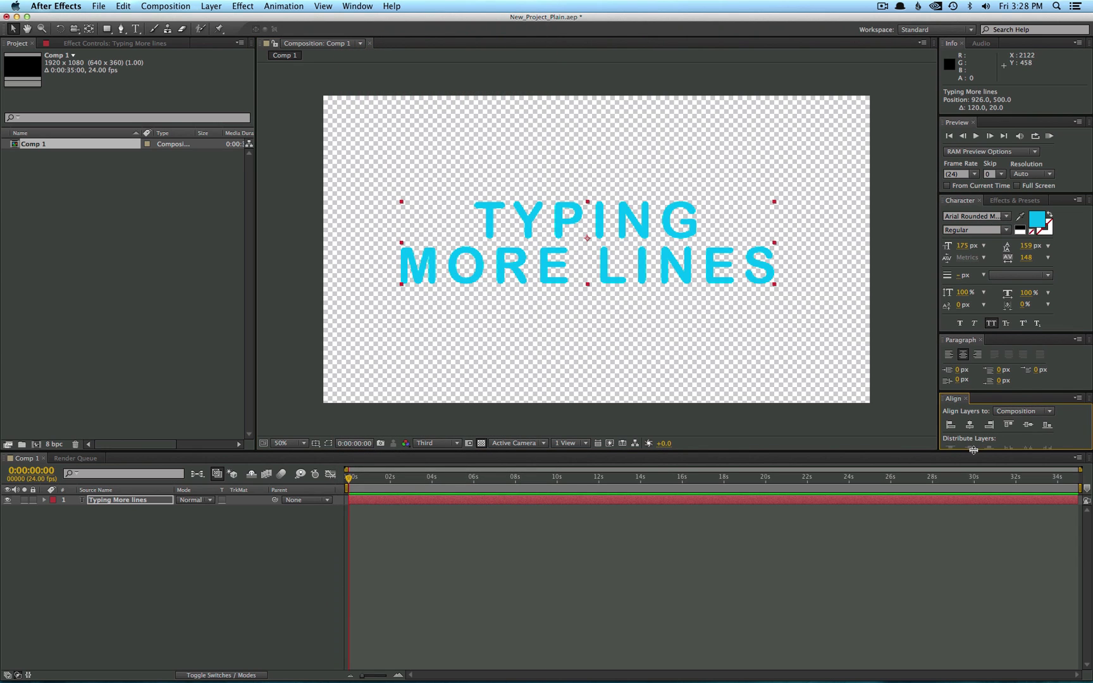
drag(973, 450, 973, 476)
click(969, 425)
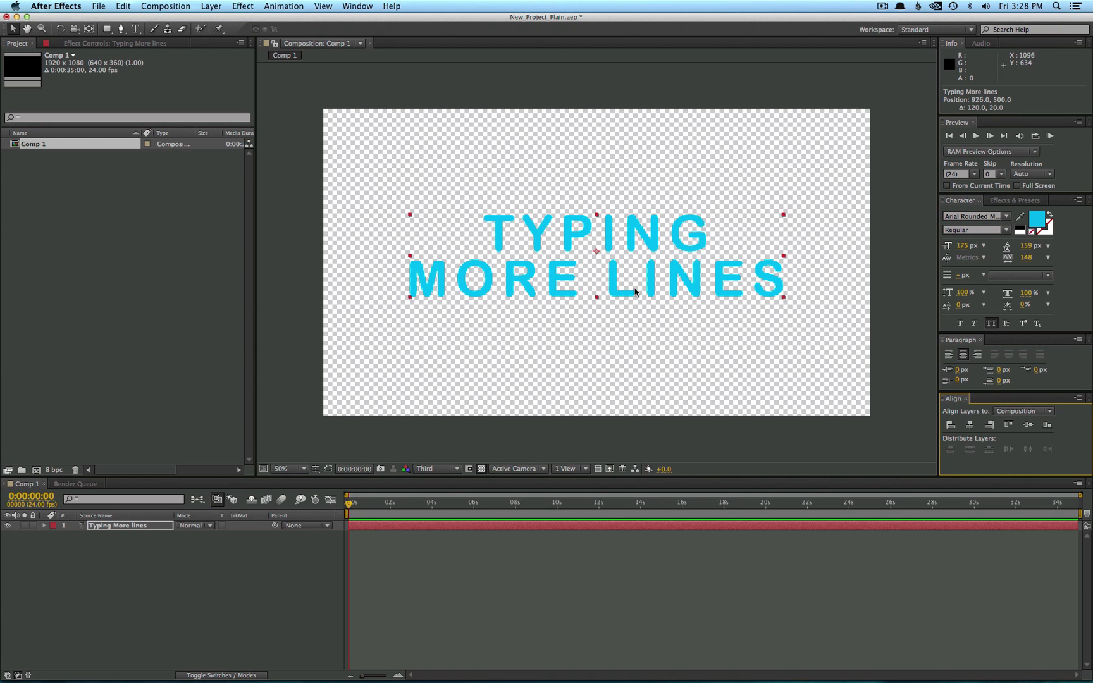
mouse_move(636, 292)
mouse_down()
mouse_move(620, 285)
mouse_move(622, 256)
mouse_move(608, 286)
mouse_move(625, 291)
mouse_up()
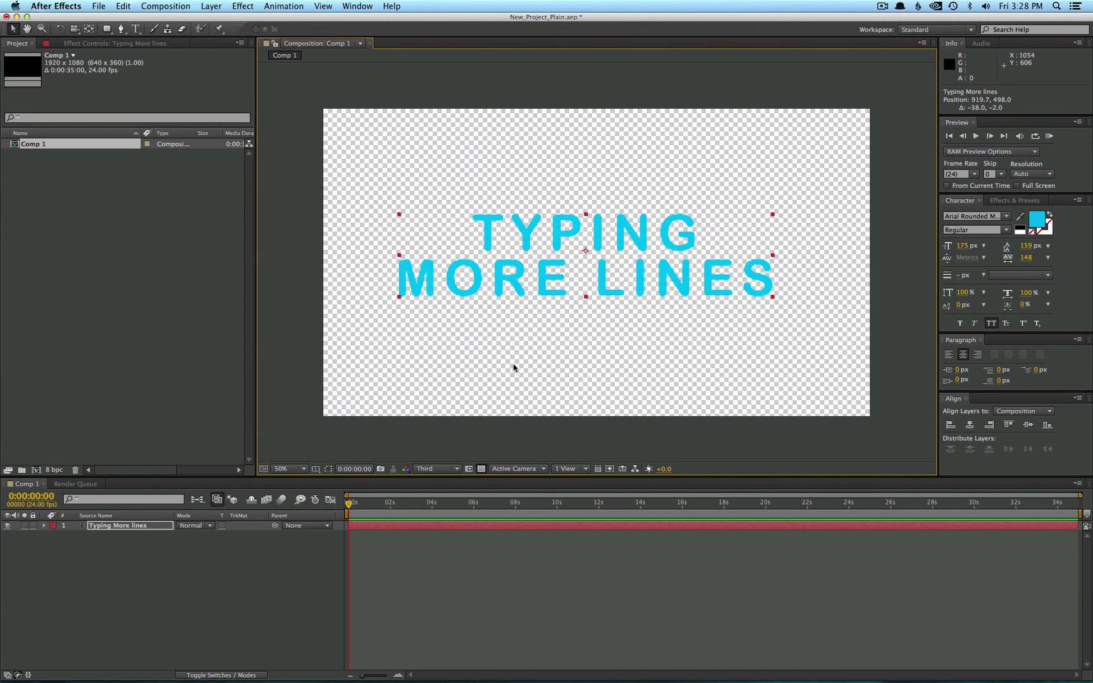
Step: Toggle the Proportional Grid on to reposition the text, then off again
click(316, 468)
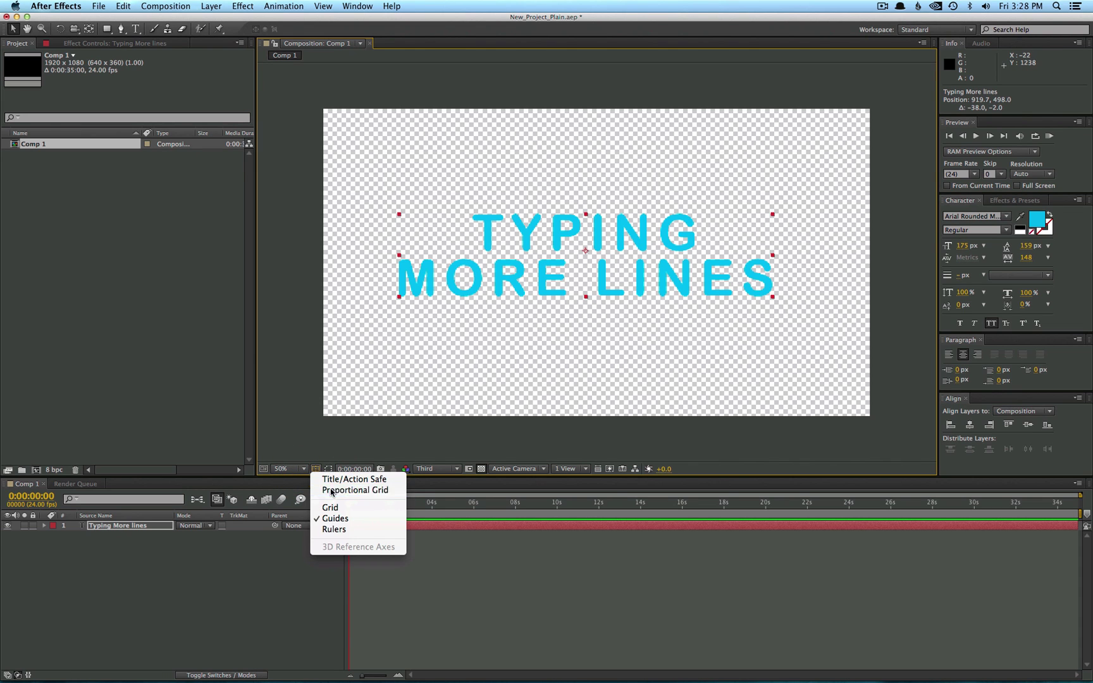
click(332, 491)
drag(617, 262, 627, 269)
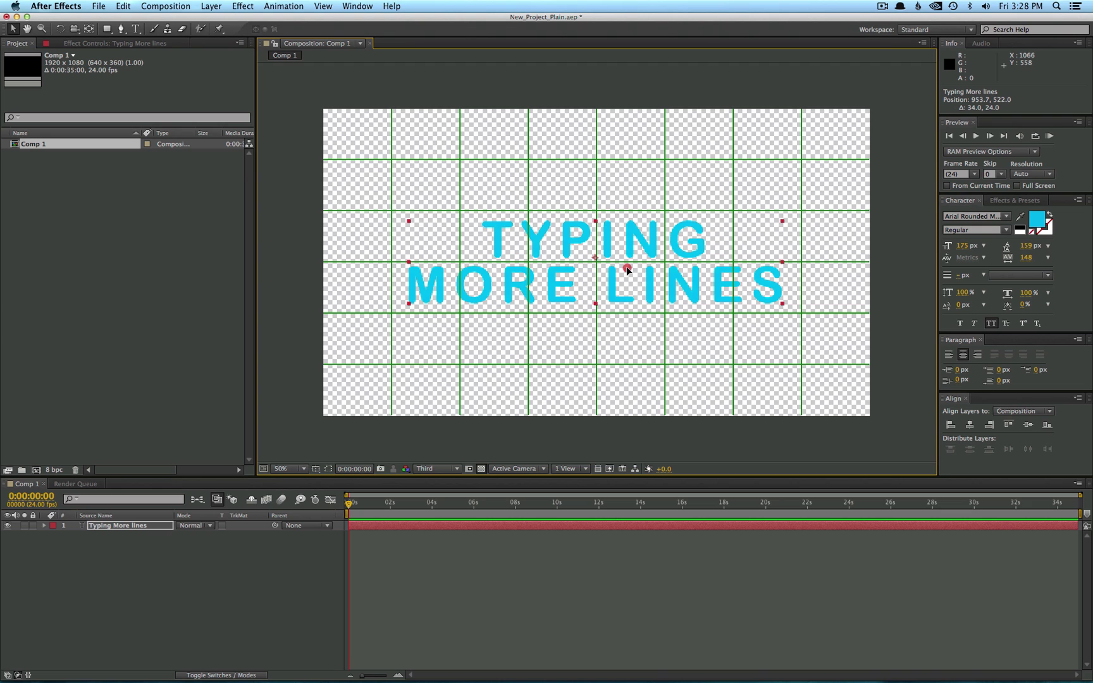
click(316, 468)
click(332, 490)
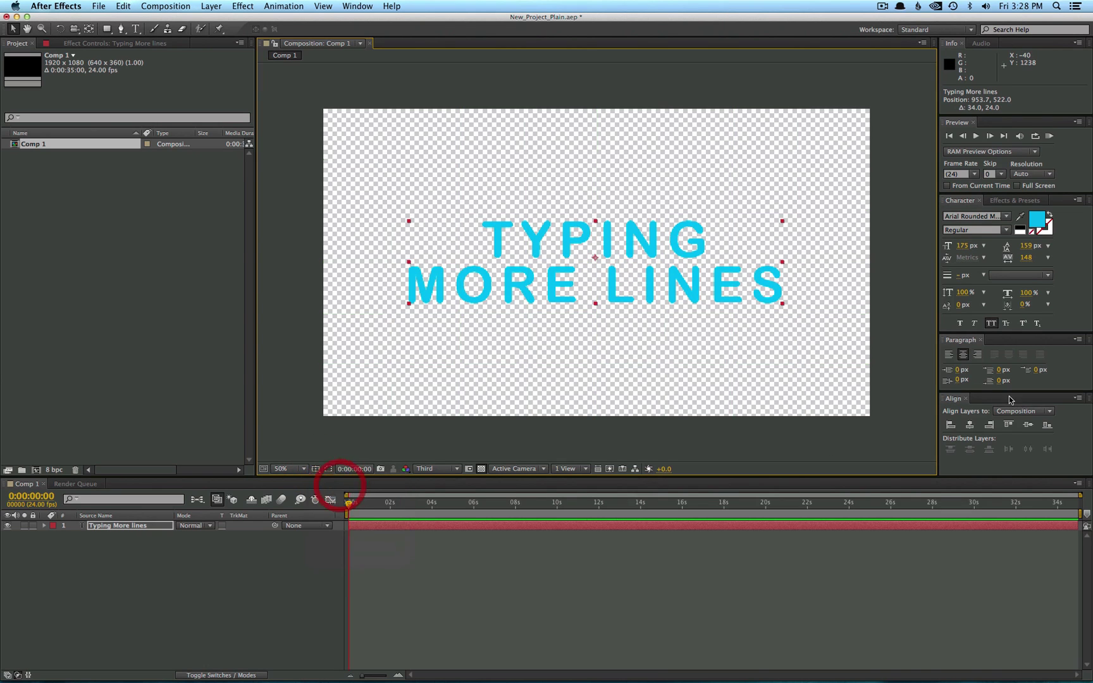
Step: Try the align buttons, ending horizontally centred, and keep the lines centre-aligned
click(951, 425)
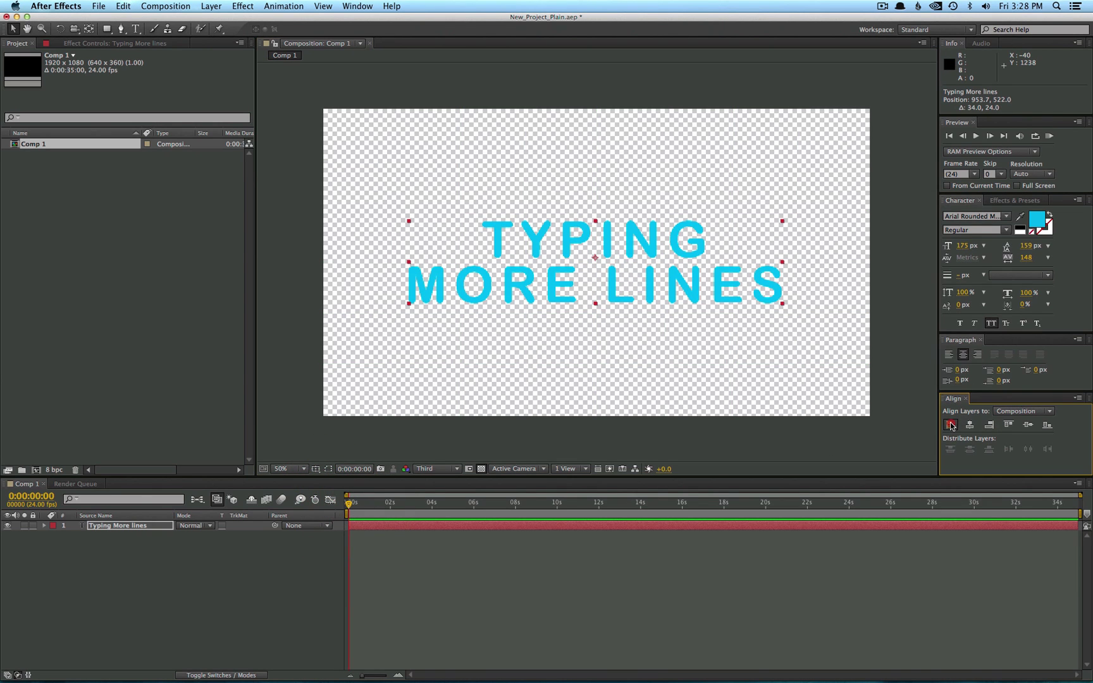
click(970, 426)
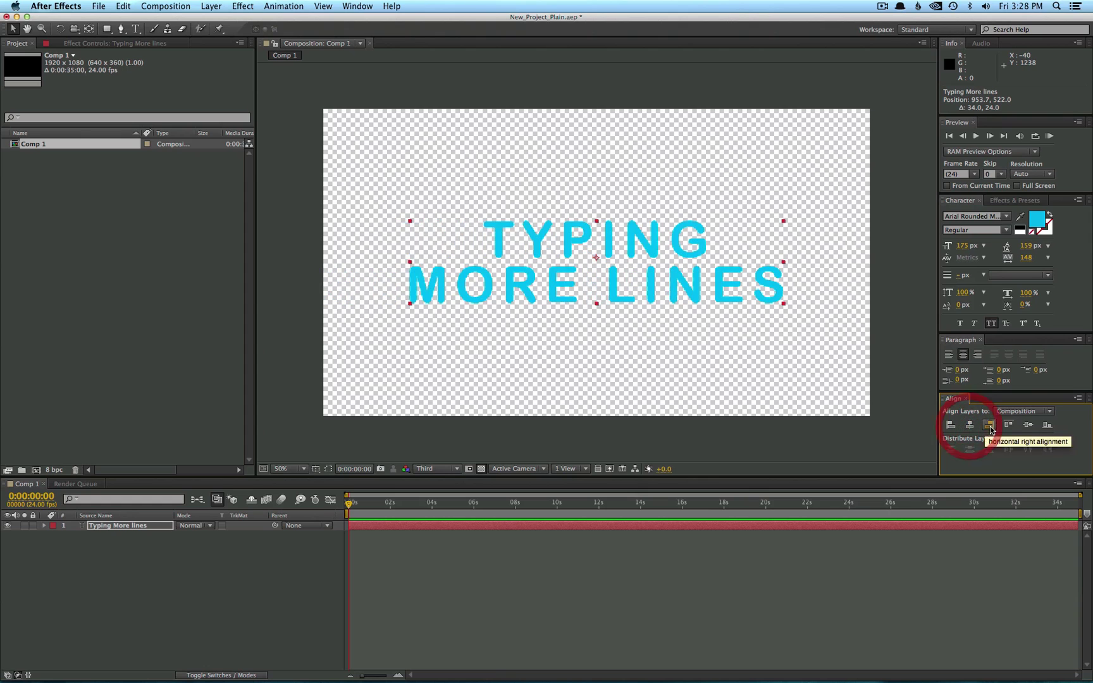
click(990, 425)
click(1008, 425)
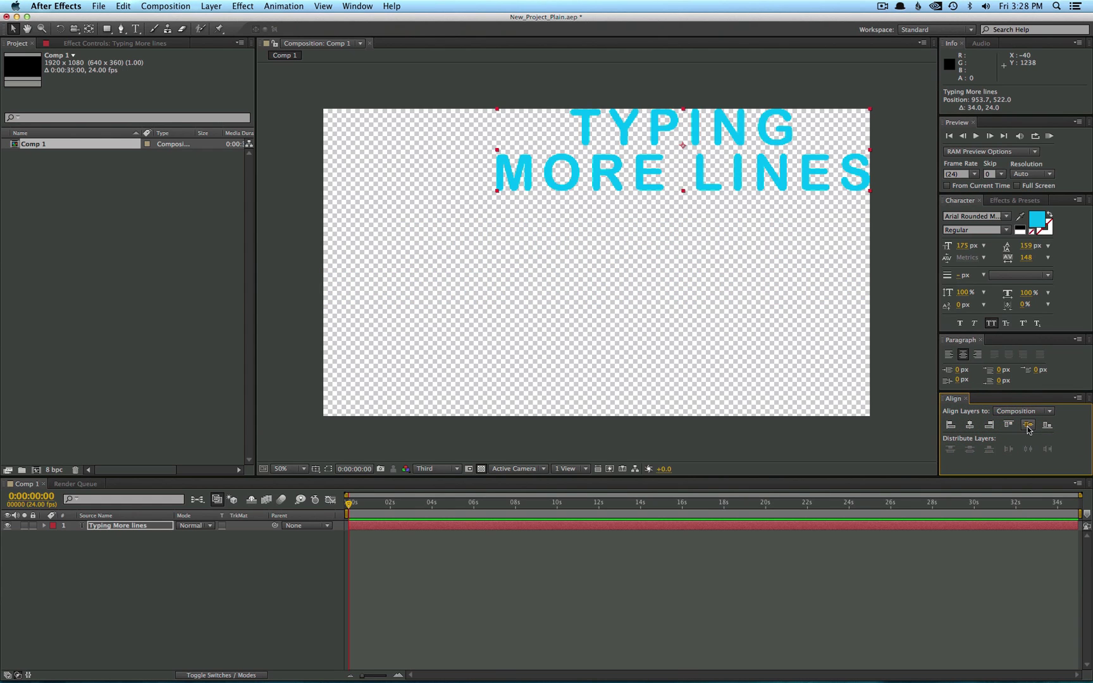
click(1029, 426)
click(969, 423)
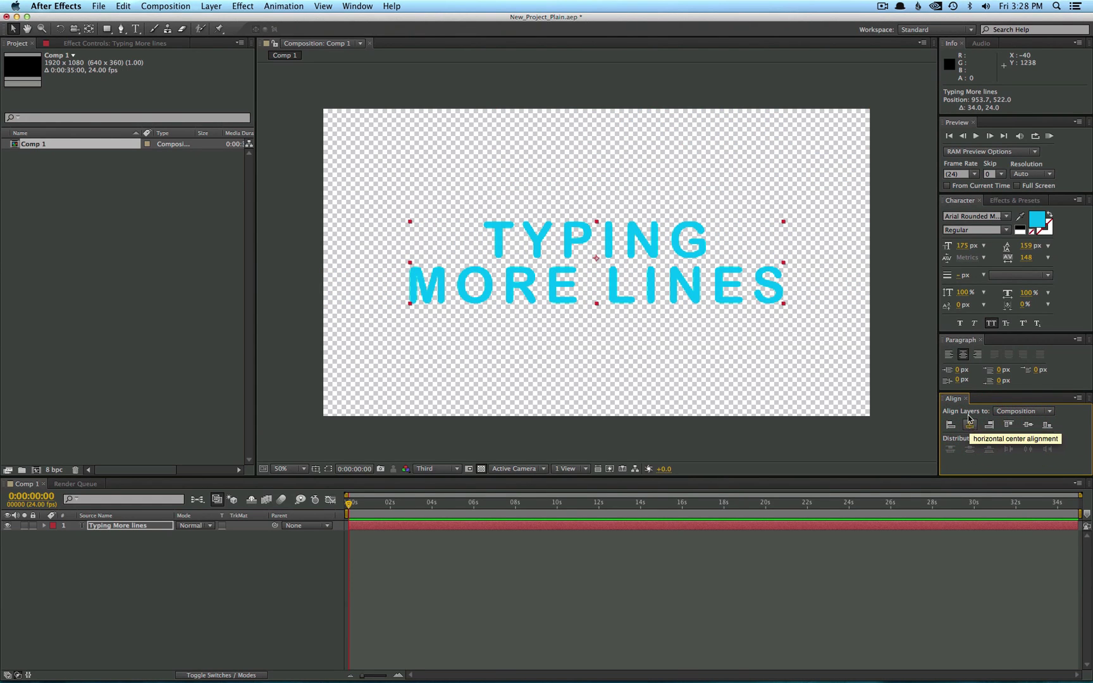
click(949, 354)
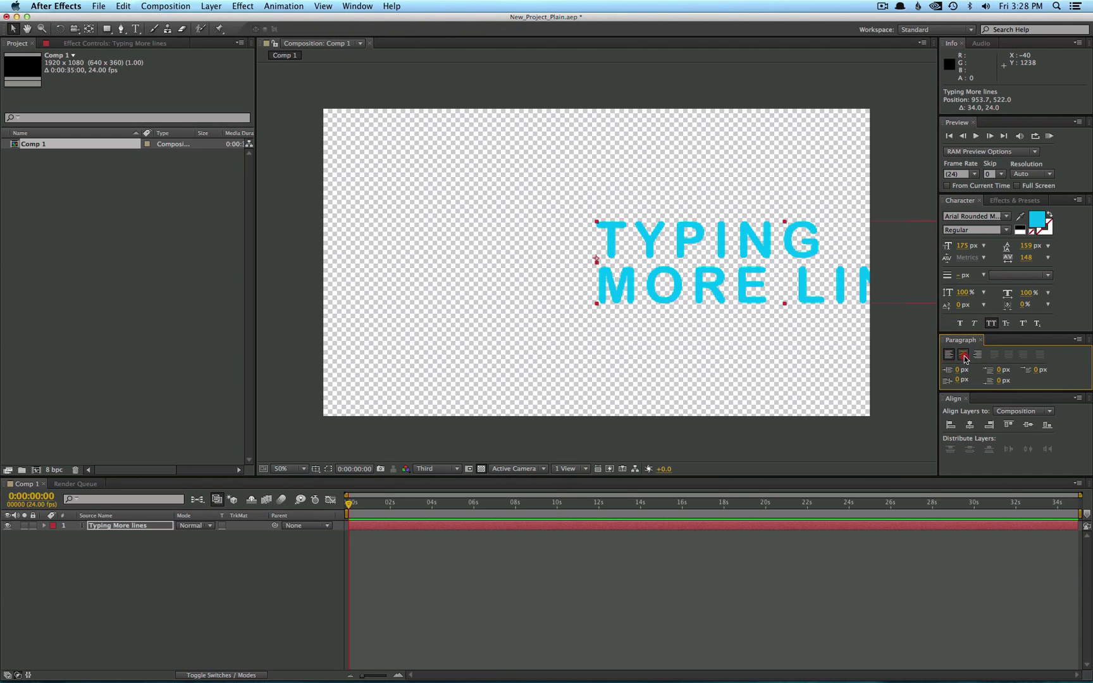
click(963, 355)
click(977, 355)
click(964, 356)
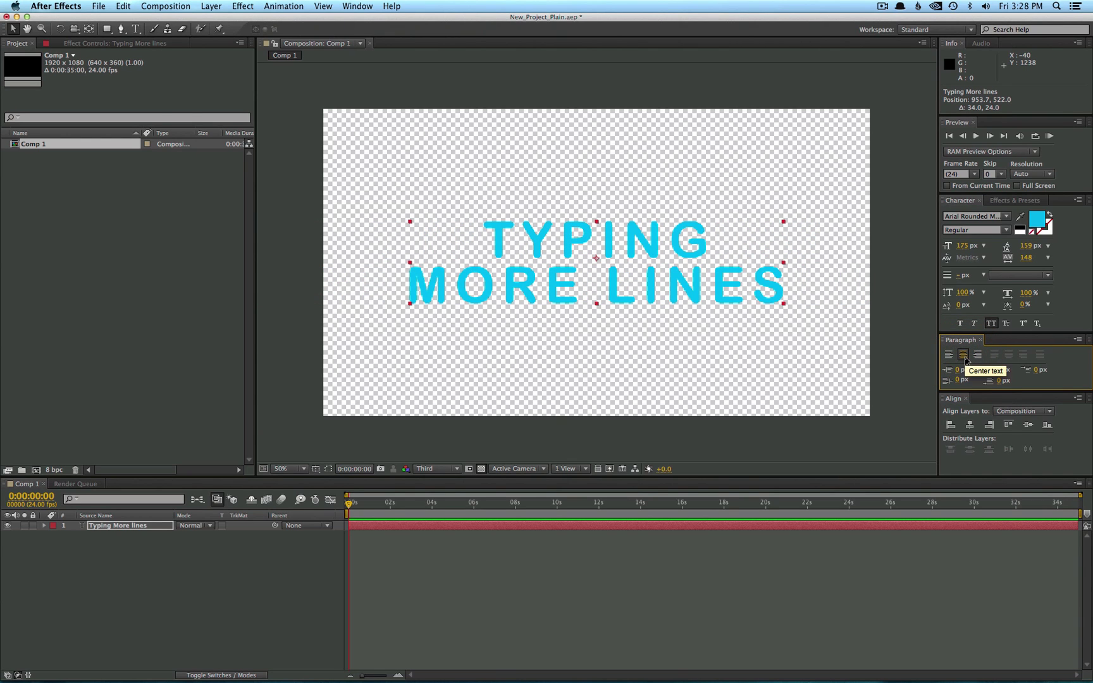
click(970, 424)
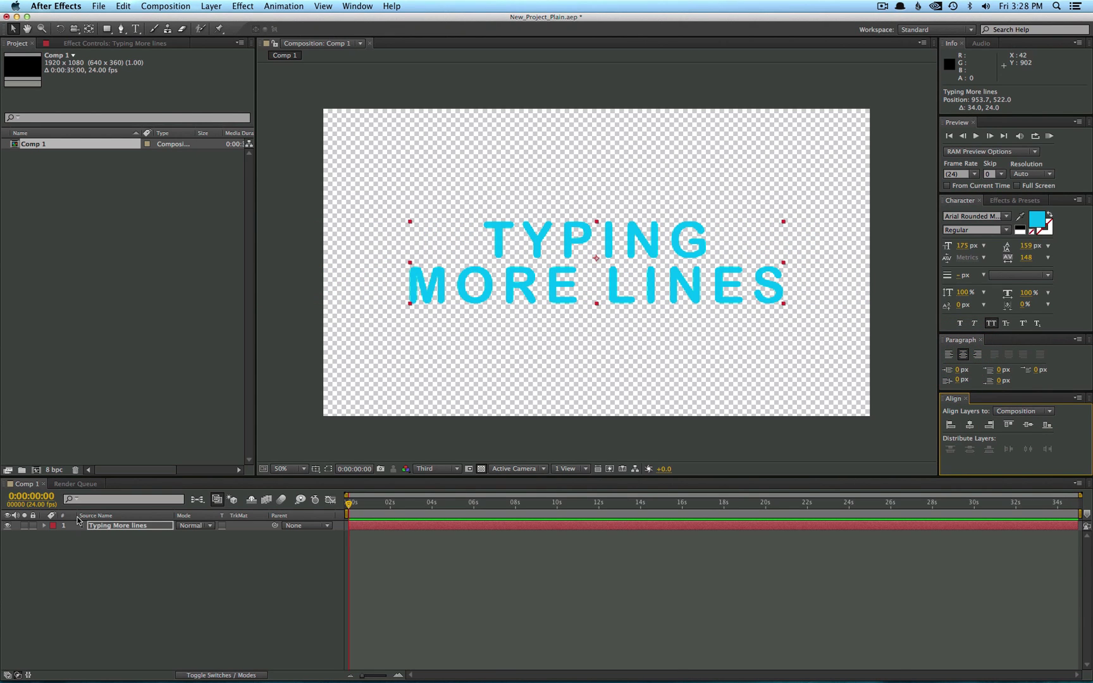
Step: Select the TYPING / MORE LINES layer in the timeline and delete it
click(116, 543)
click(117, 526)
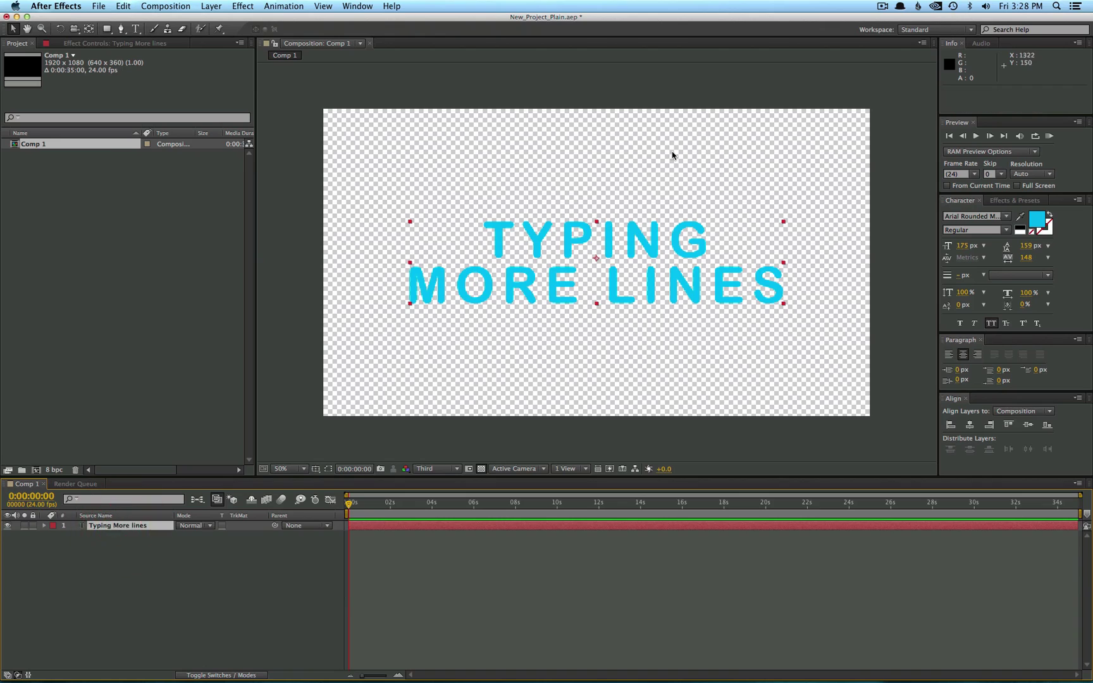
key(Delete)
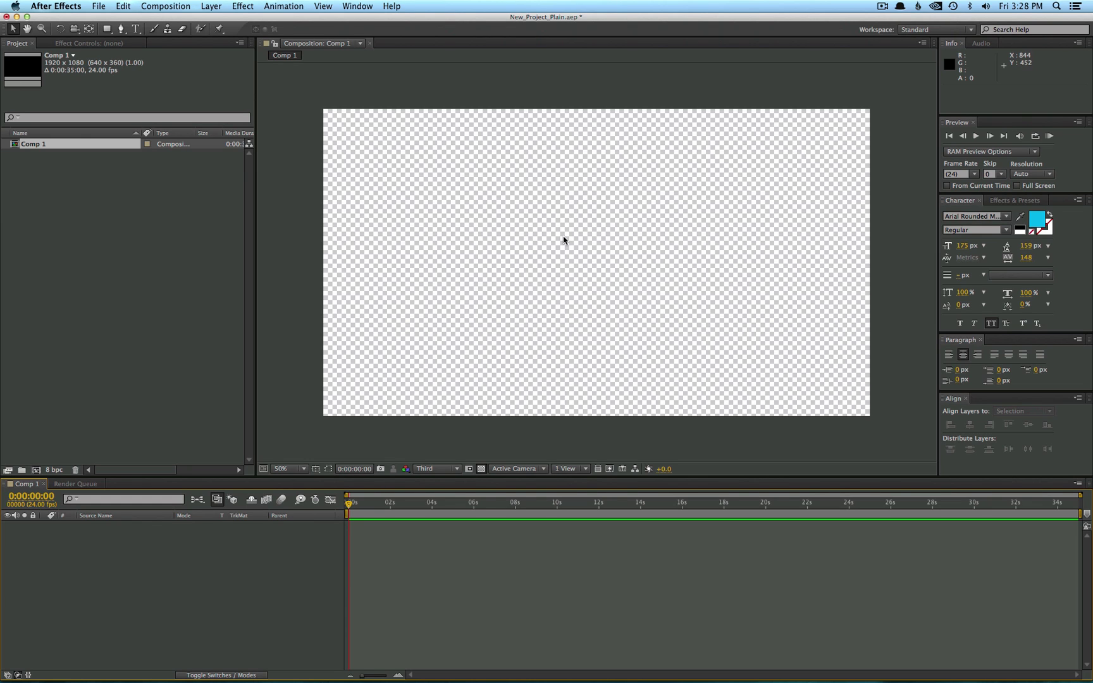
Step: Draw a paragraph text box and type TYPE IN THE BOX, resizing the box
click(137, 30)
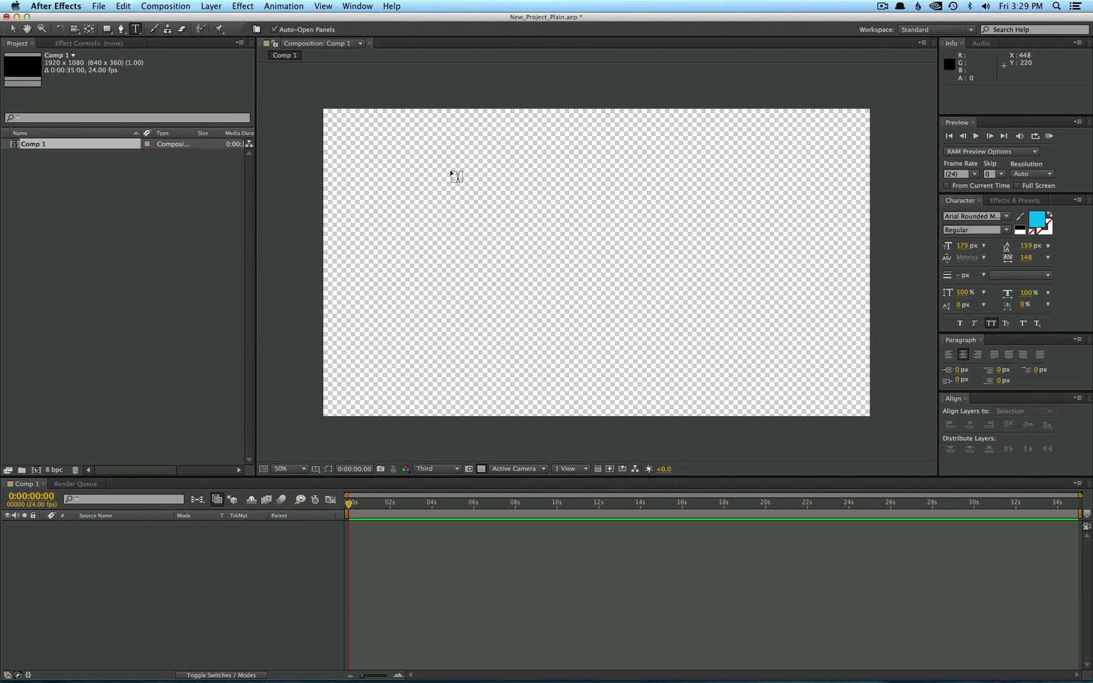
drag(451, 173, 769, 349)
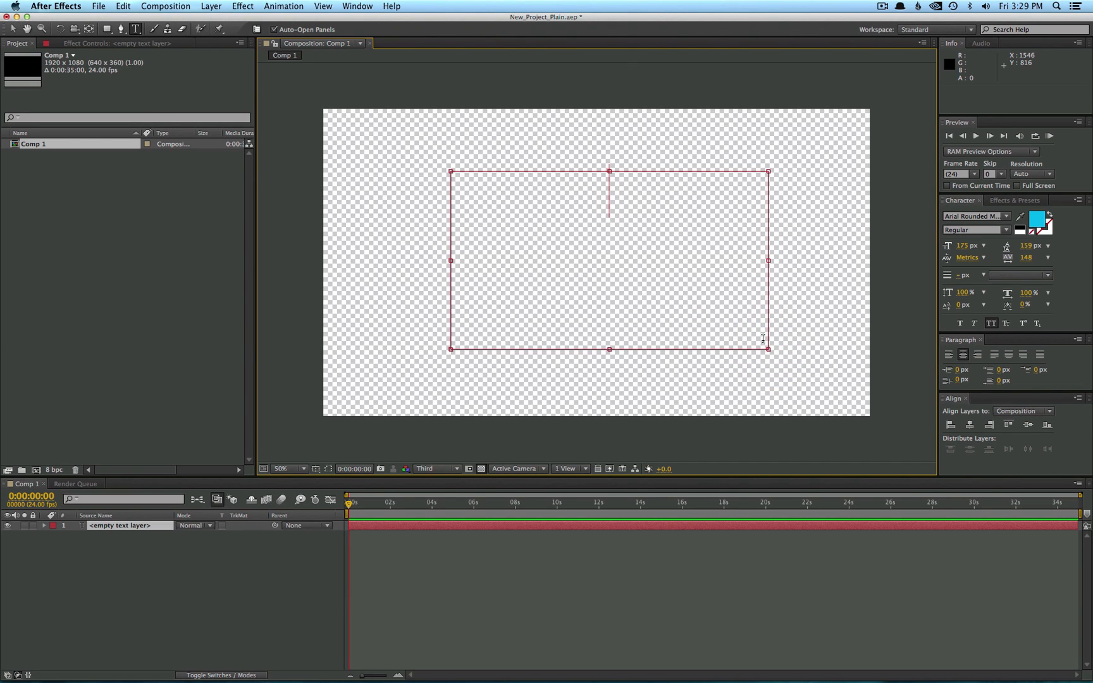
text(TYPE IN THE BOX)
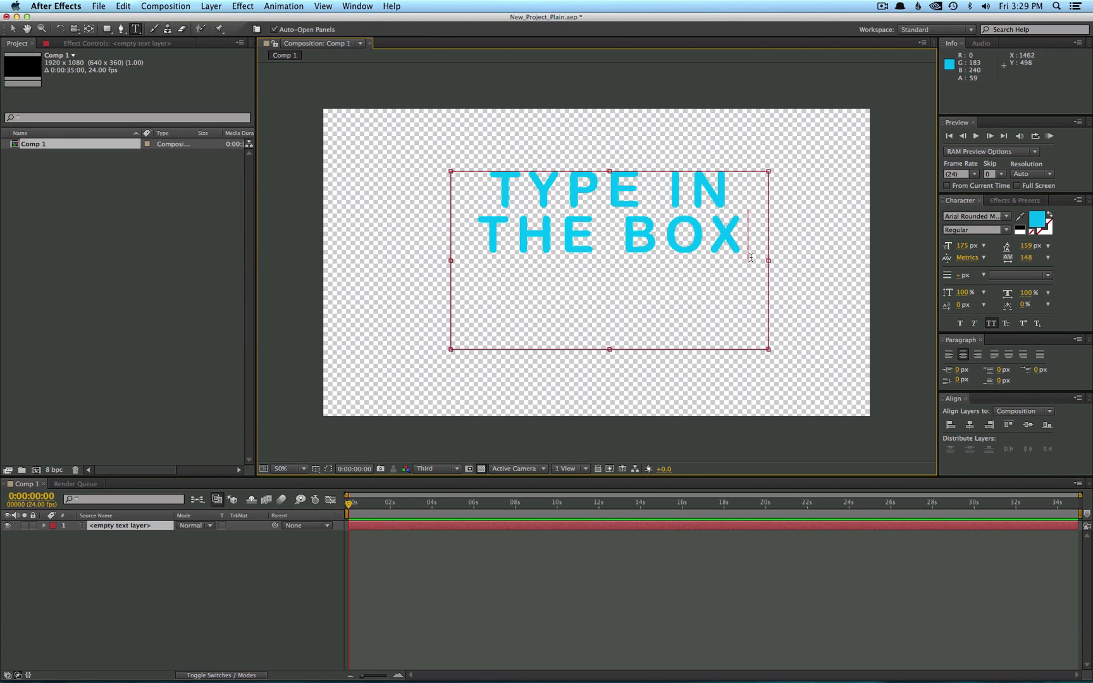
mouse_move(770, 260)
mouse_down()
mouse_move(630, 257)
mouse_move(694, 260)
mouse_move(744, 238)
mouse_move(654, 247)
mouse_move(775, 239)
mouse_up()
drag(773, 349, 806, 372)
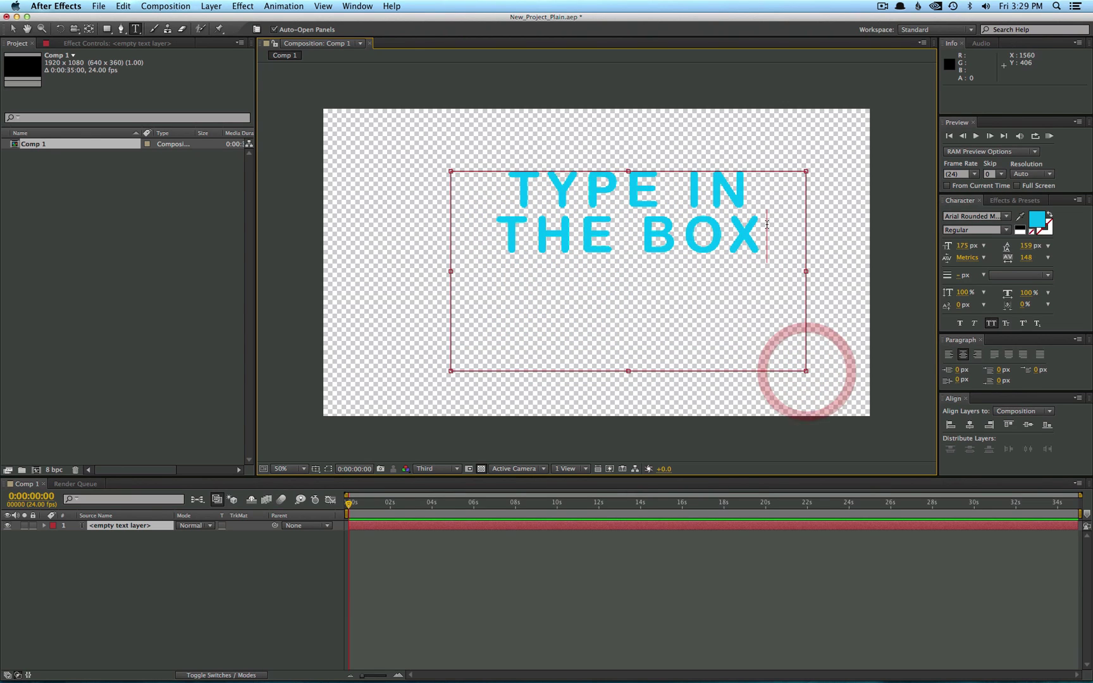
Step: Add a new line LOTS AND LOTS OF TEXT and enlarge the box to show it
key(Return)
text(LOTS )
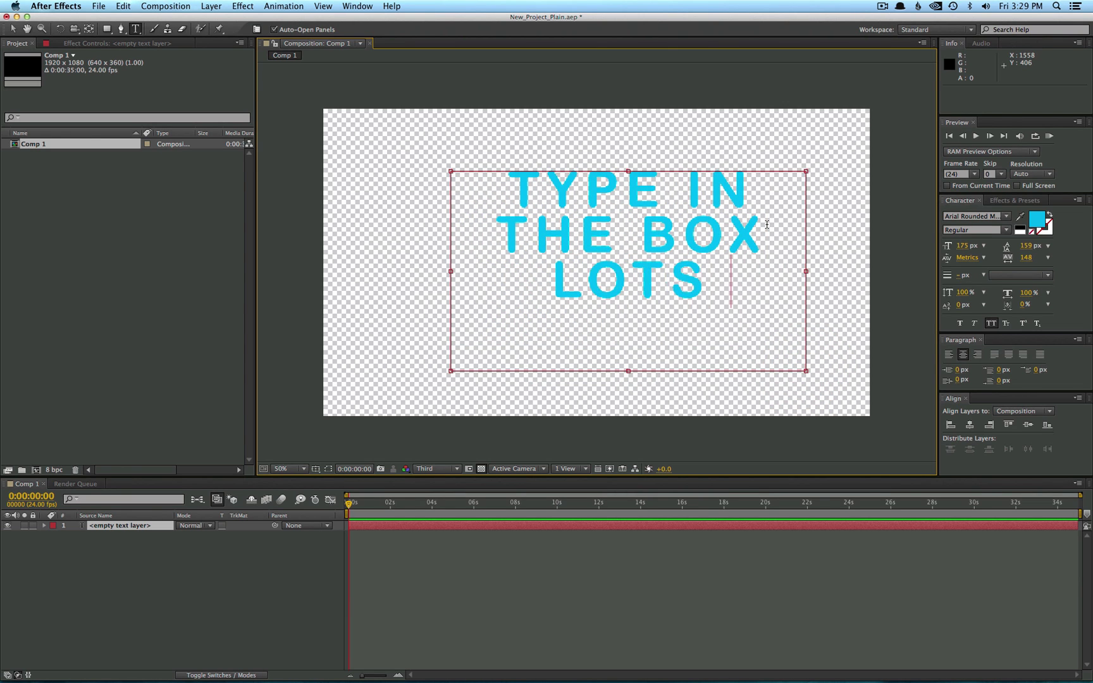
text(AND LOTS OF TEX)
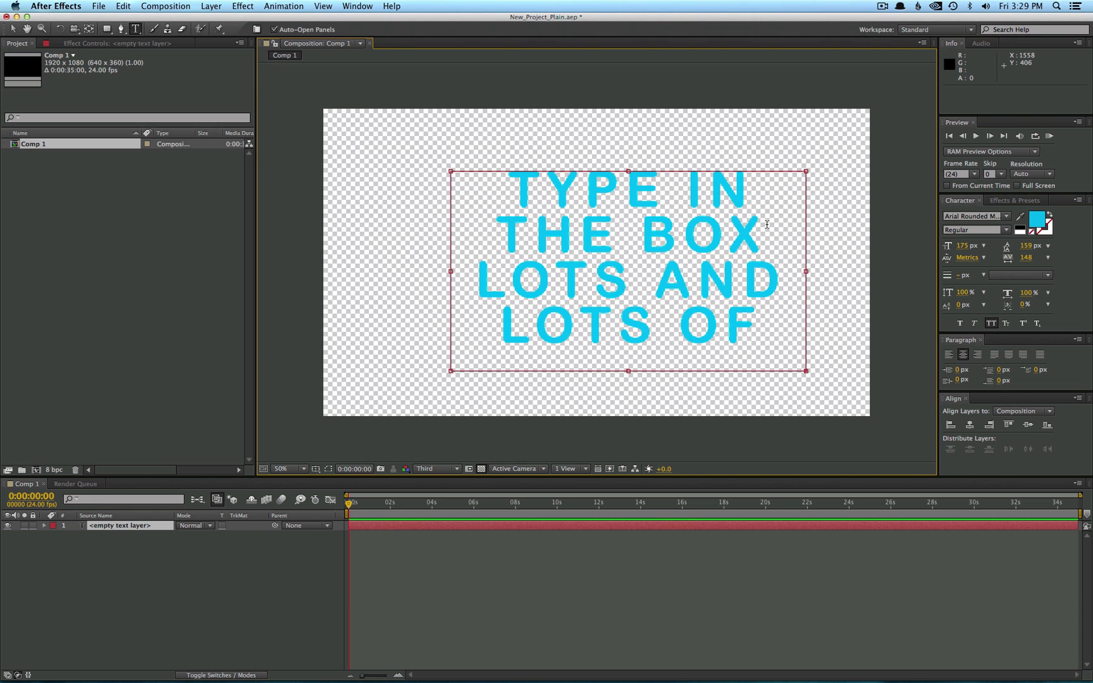
drag(628, 171, 628, 121)
drag(805, 371, 848, 416)
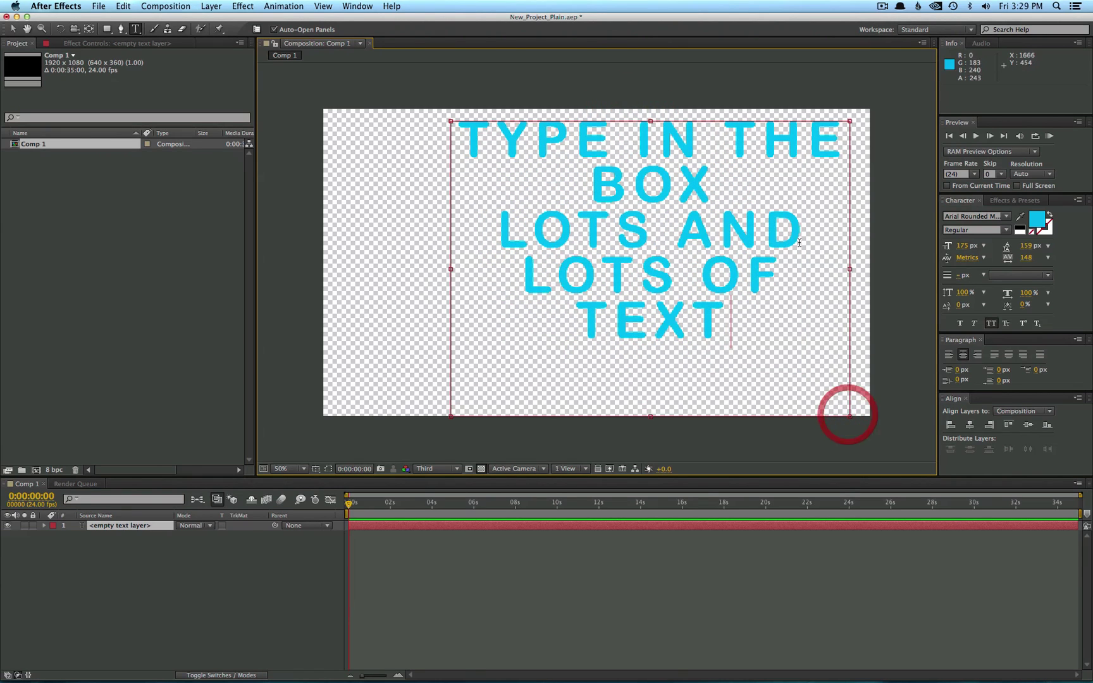
Step: Rearrange the line breaks into centred lines and shrink the box to tighten wrapping
click(796, 234)
key(Return)
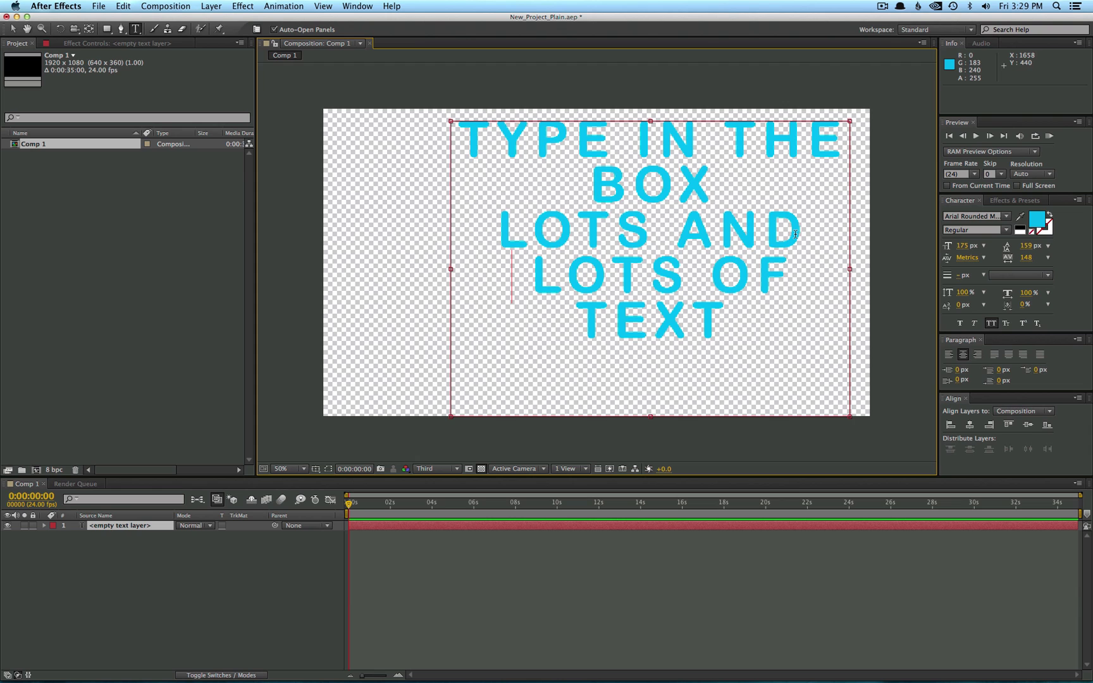
click(710, 268)
key(Return)
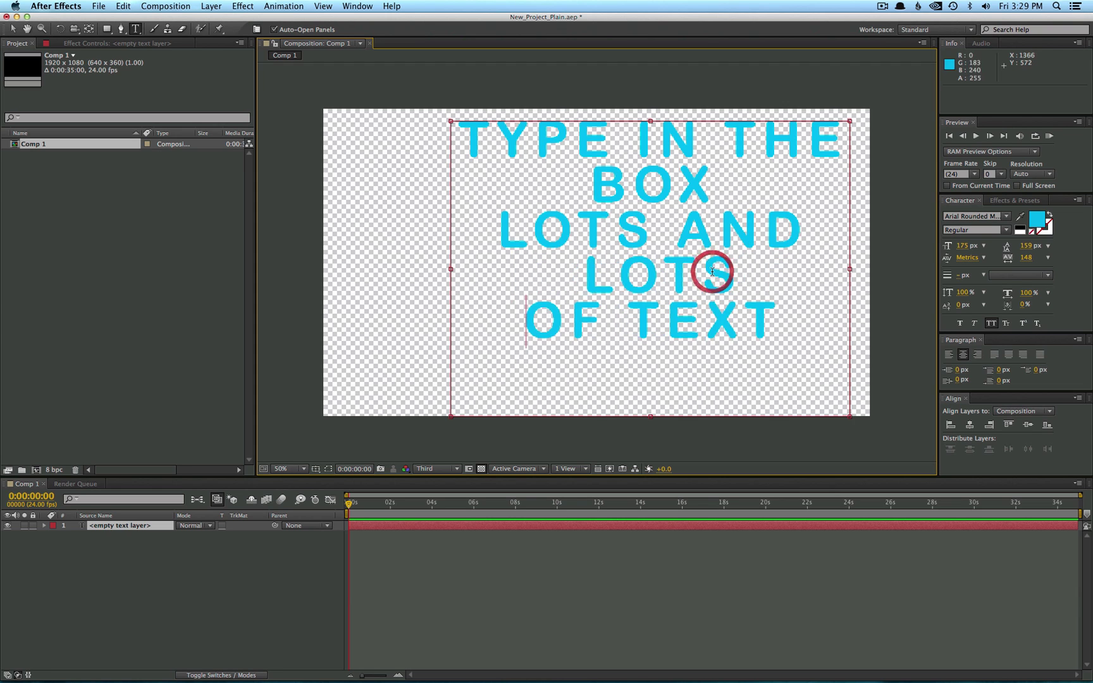
click(629, 319)
key(Return)
key(BackSpace)
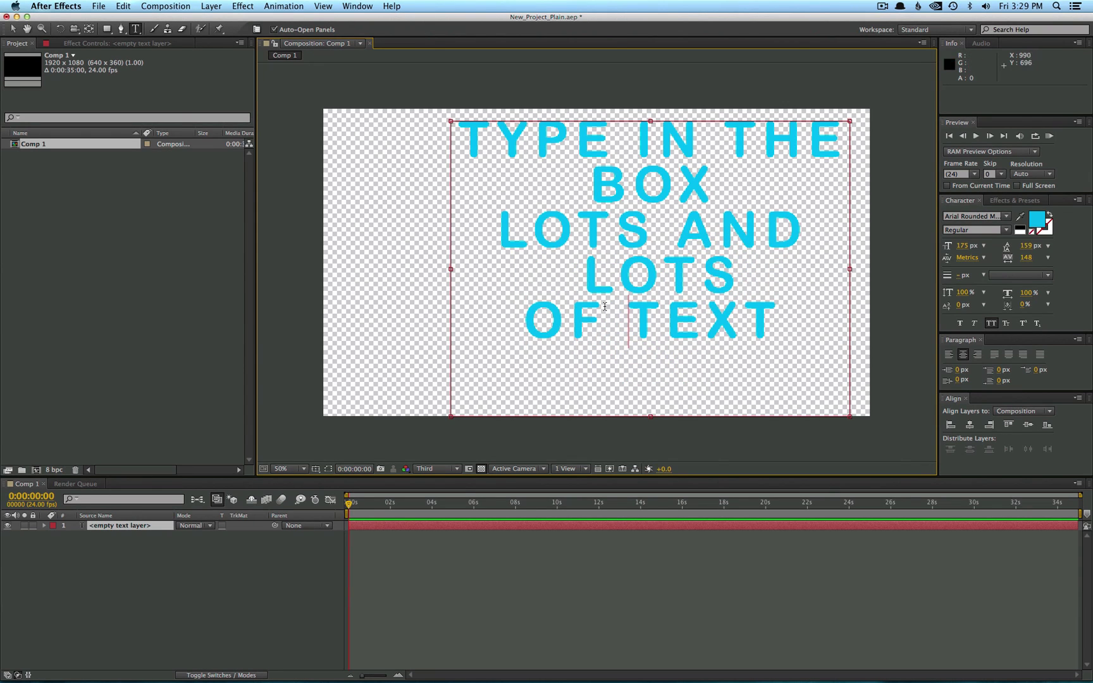
click(578, 277)
key(BackSpace)
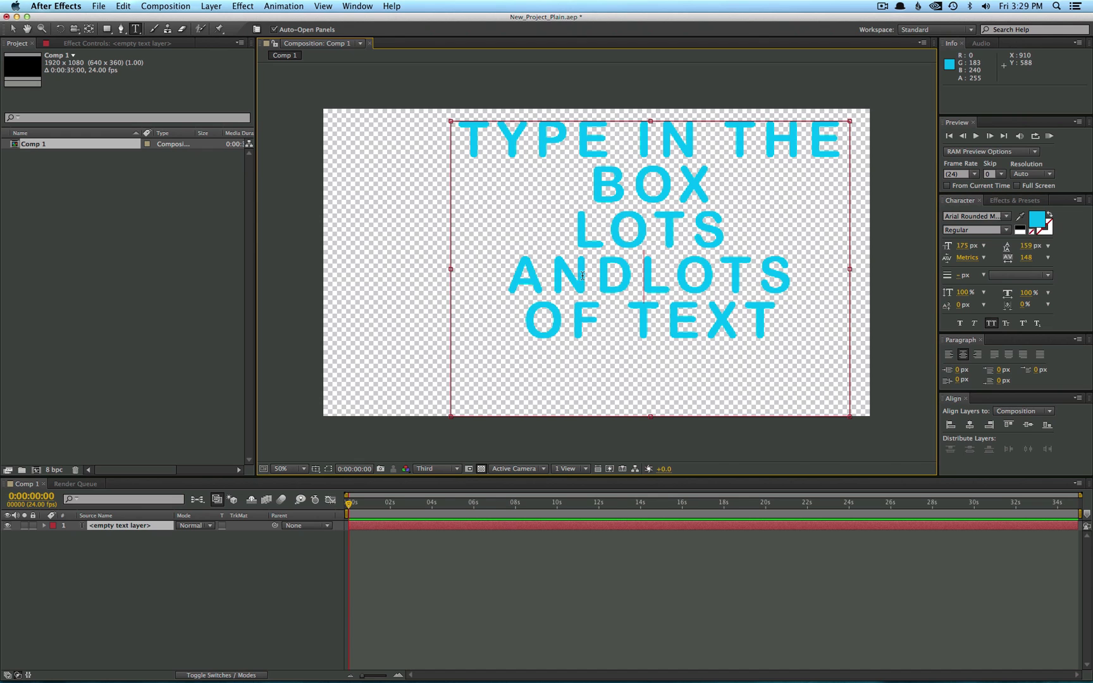
drag(849, 415, 764, 371)
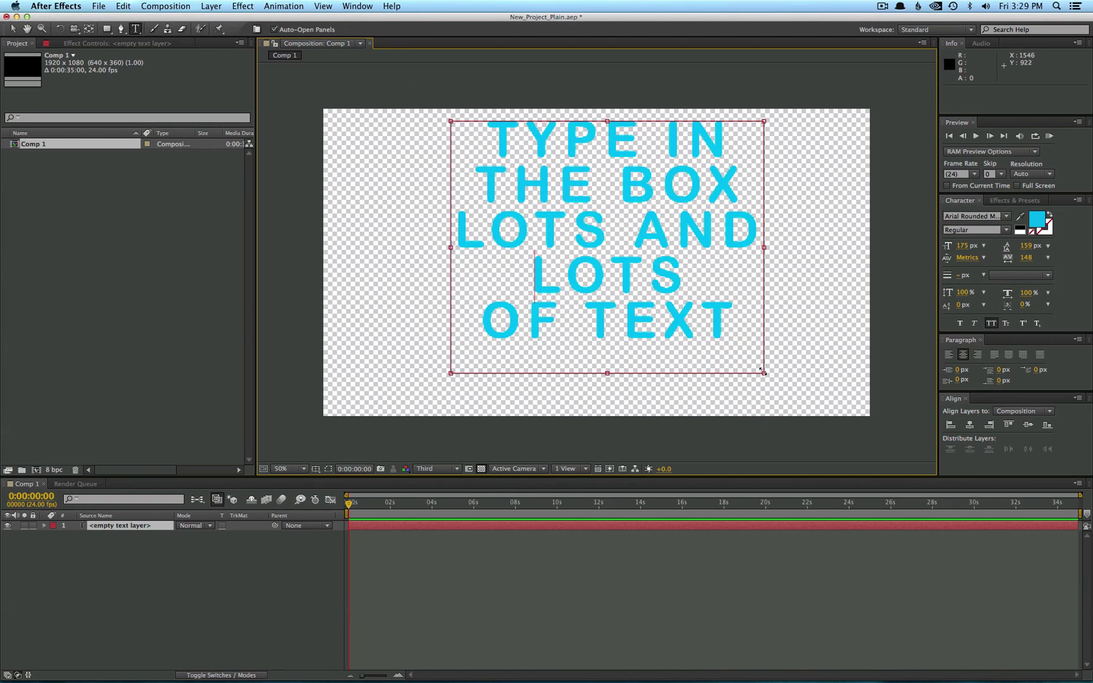
Step: Commit the paragraph text and create a new DROP SHADOW text layer
click(10, 28)
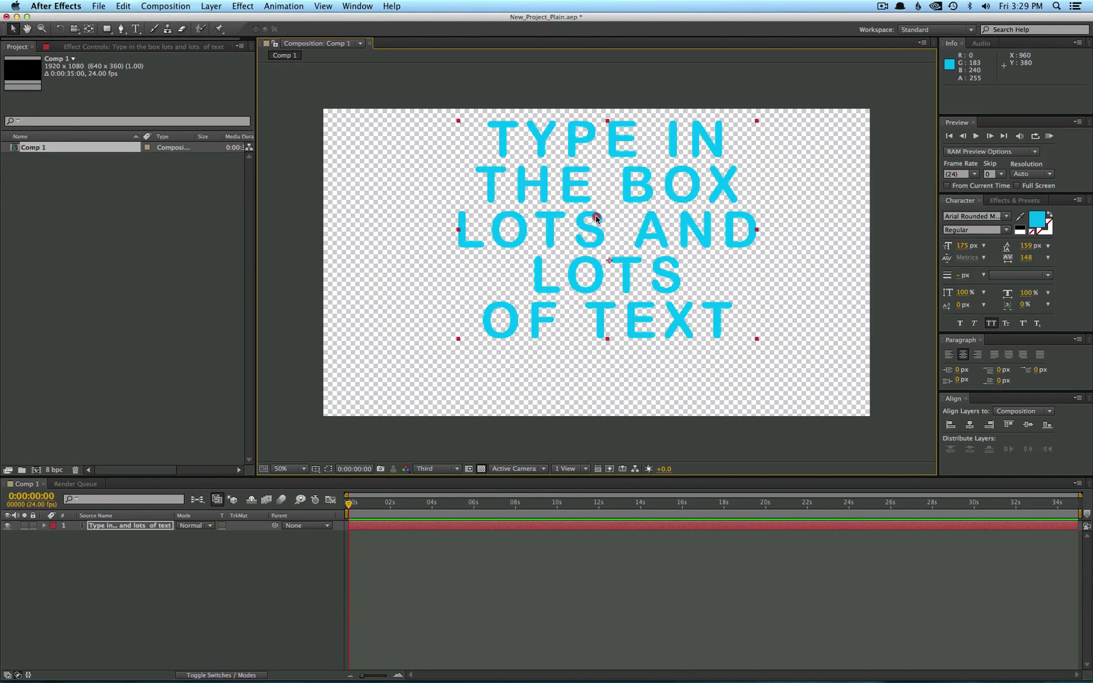
drag(601, 212, 662, 233)
click(547, 252)
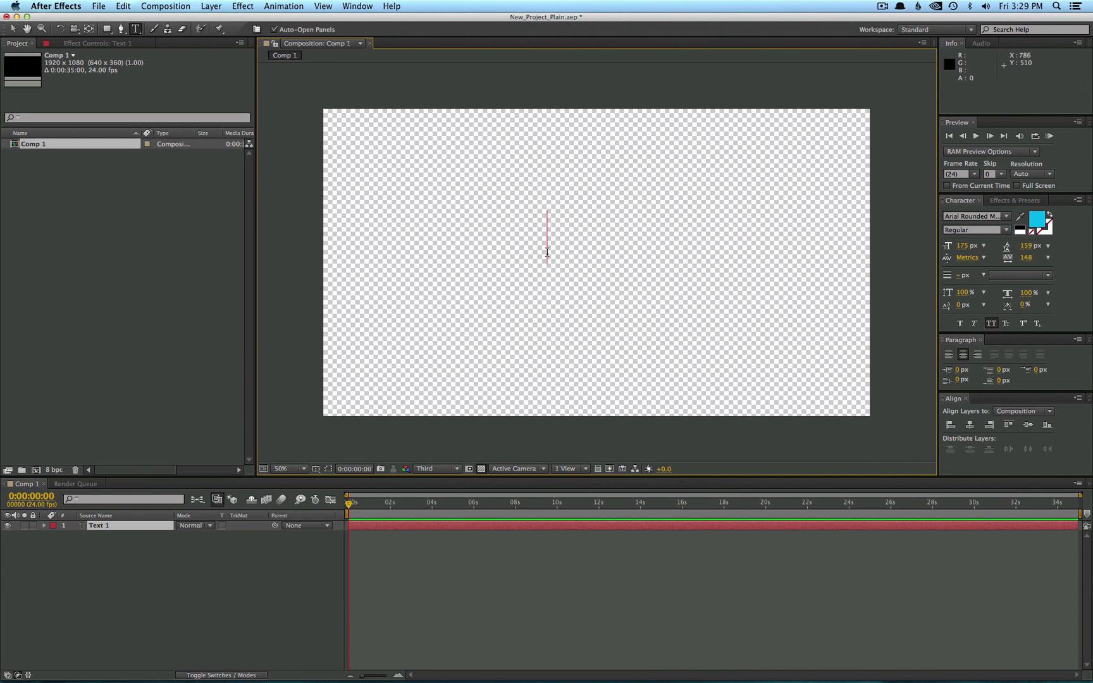
text(DROP SHADOW)
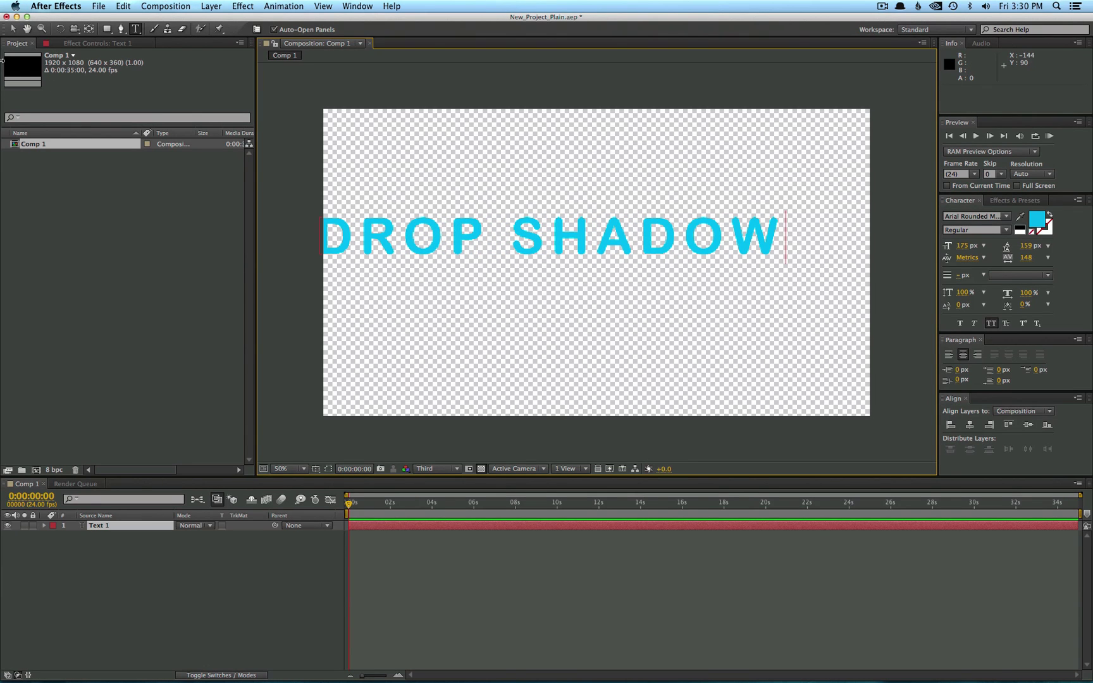
click(12, 29)
Step: Centre the DROP SHADOW text and tighten its tracking to -32
drag(587, 236, 654, 253)
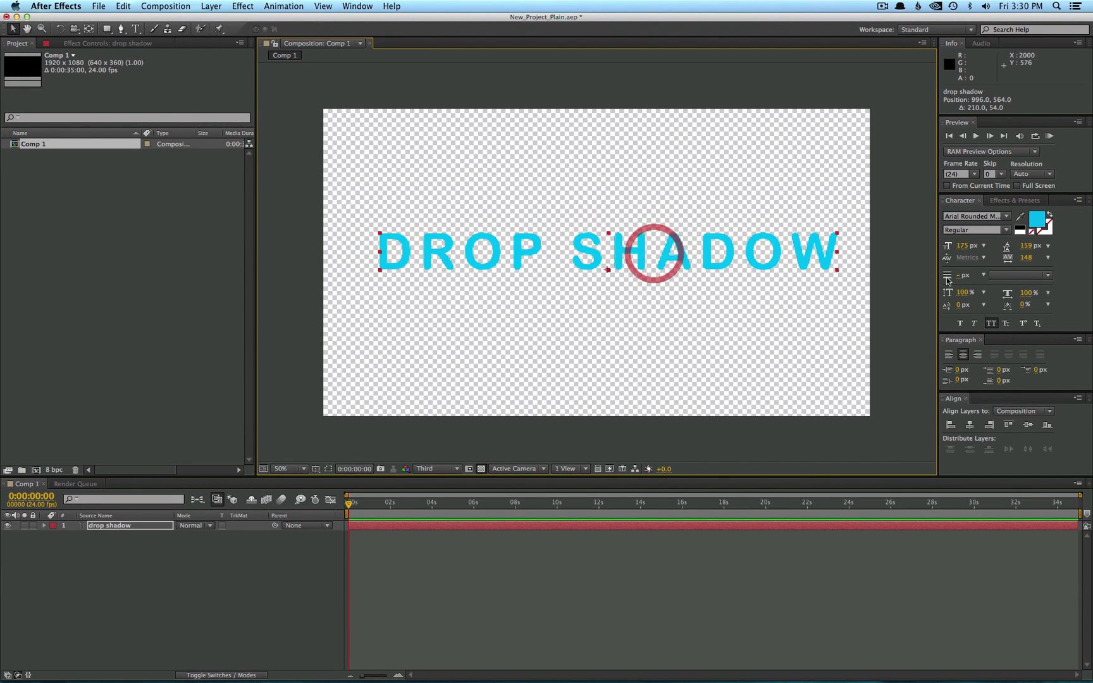
drag(1031, 262, 927, 261)
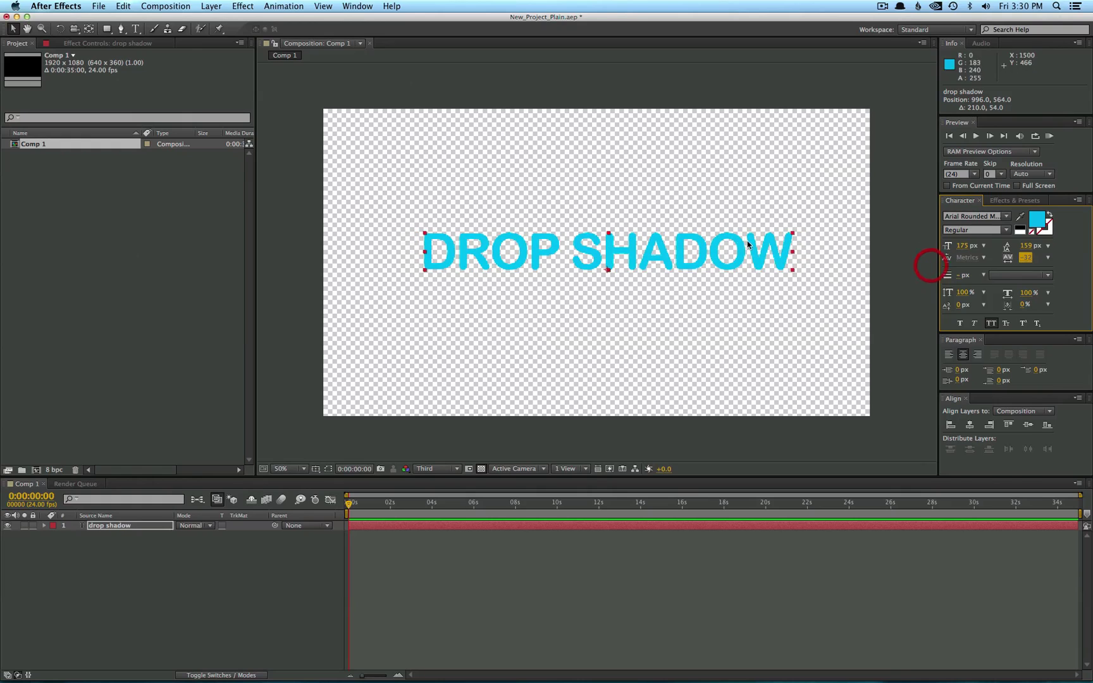
drag(710, 244, 701, 243)
Step: Add a Drop Shadow effect with higher opacity and a new direction
click(242, 6)
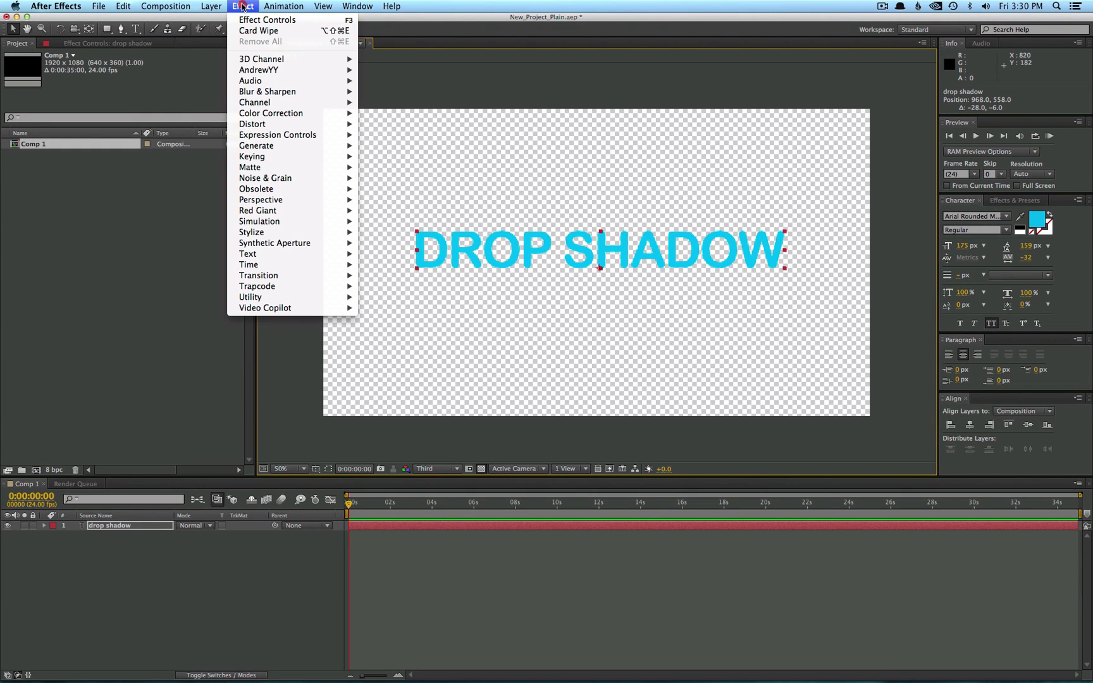
mouse_move(311, 198)
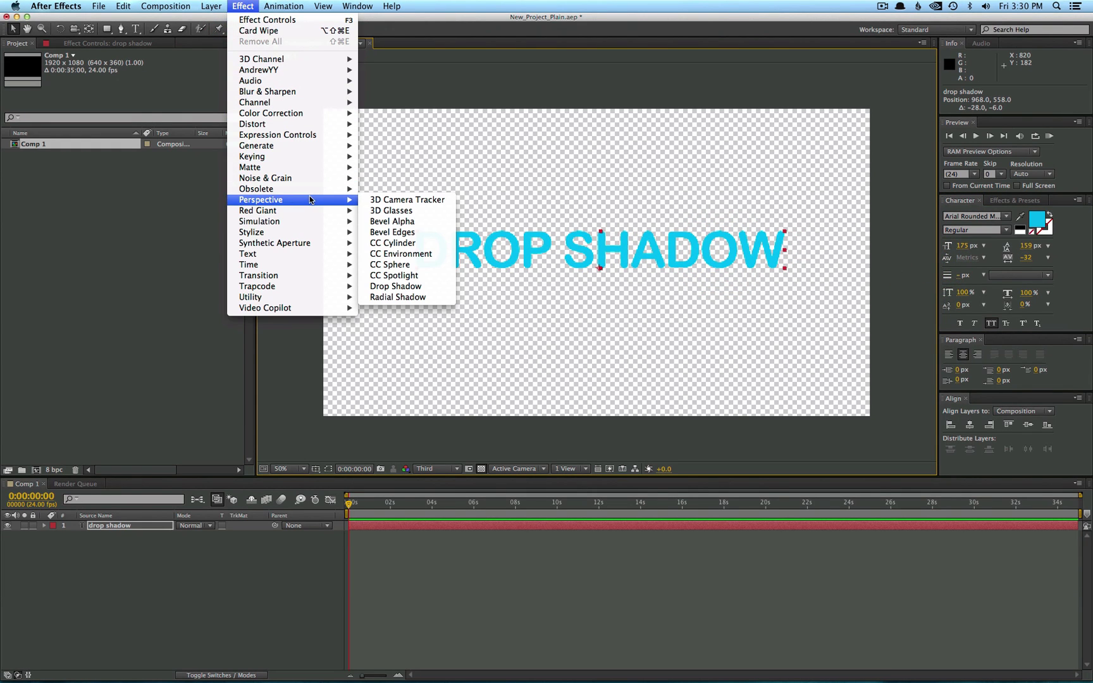
click(429, 286)
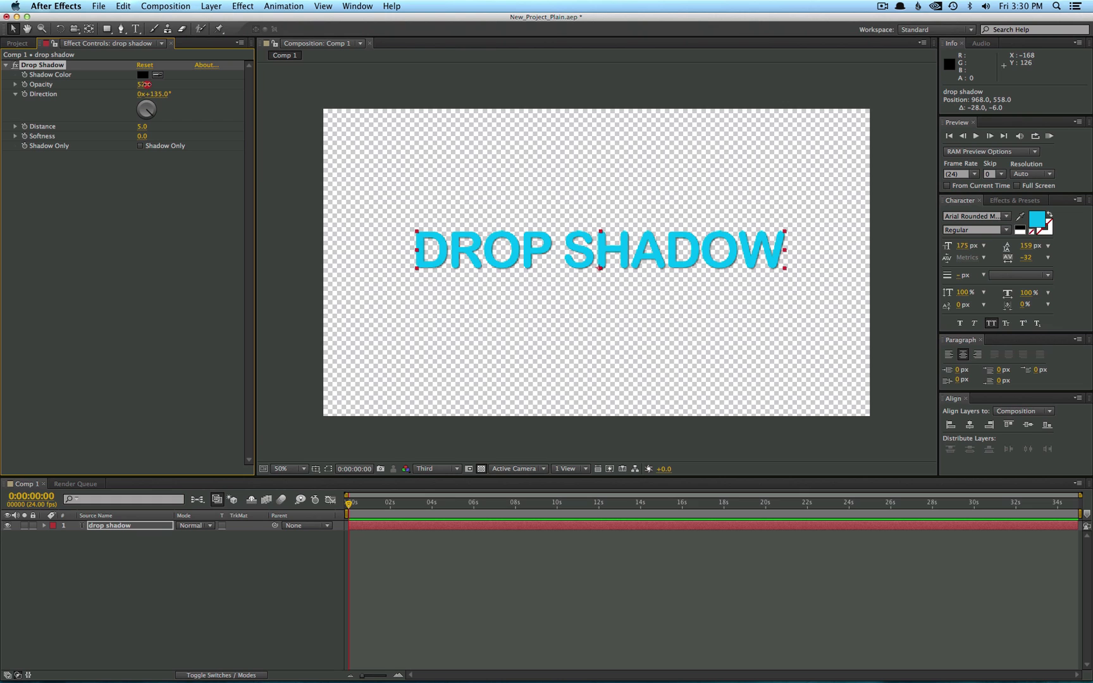
drag(147, 85, 226, 85)
drag(154, 94, 129, 128)
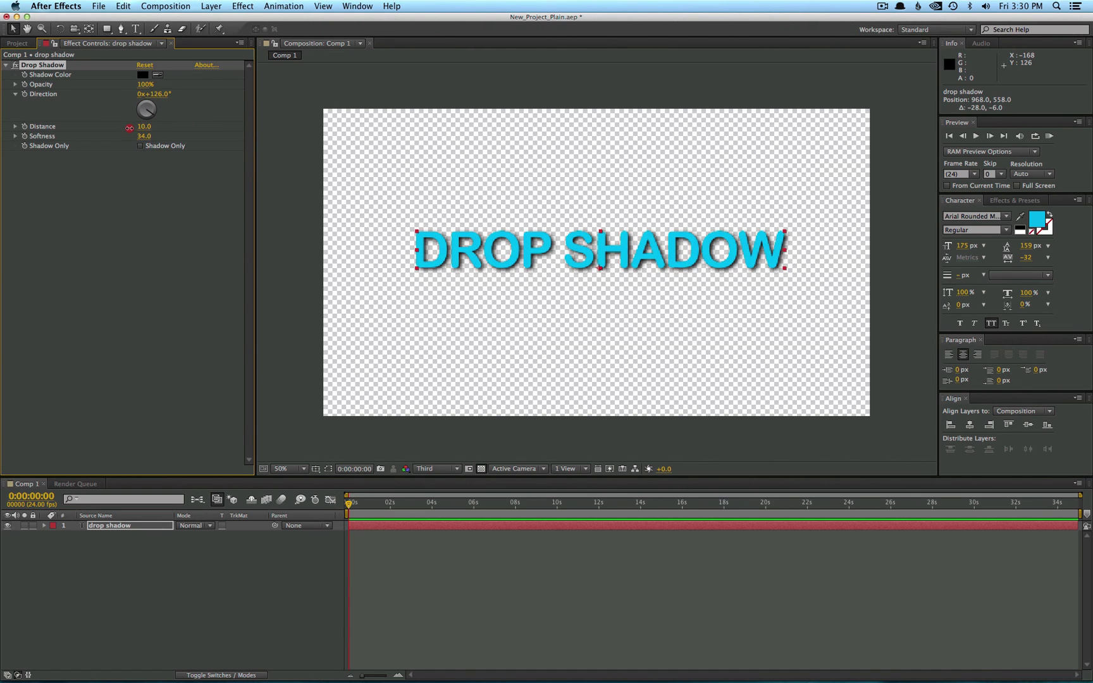
Step: Make the shadow dark blue (003759) with softness 0 and distance 21, then switch it off
click(142, 74)
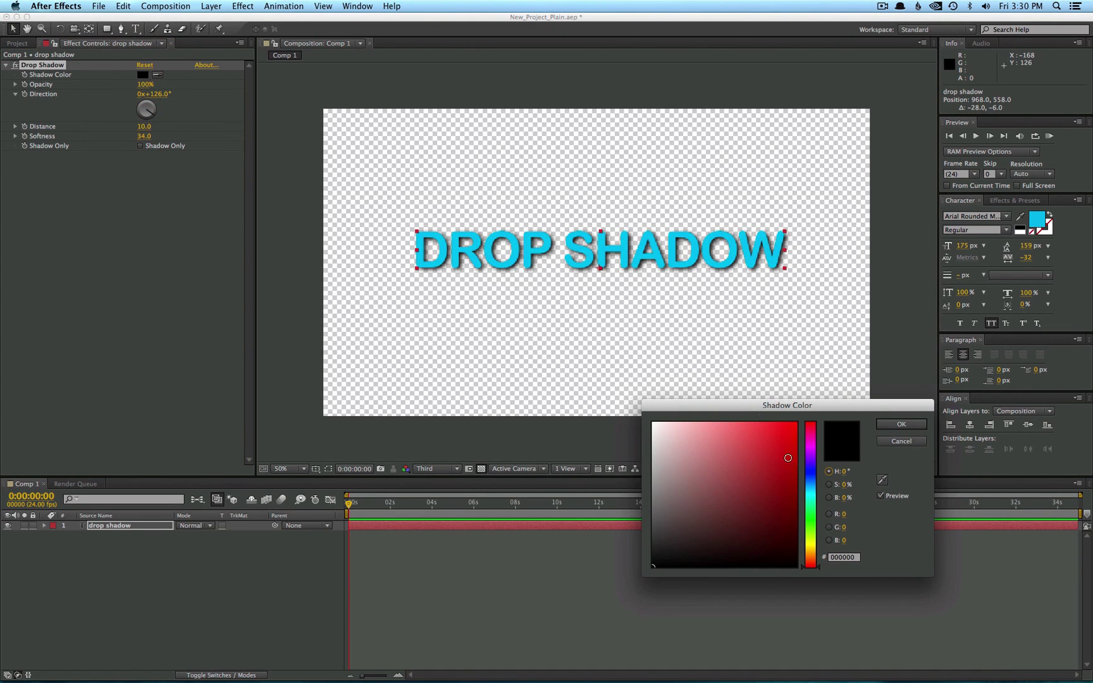
click(814, 488)
drag(781, 457, 823, 486)
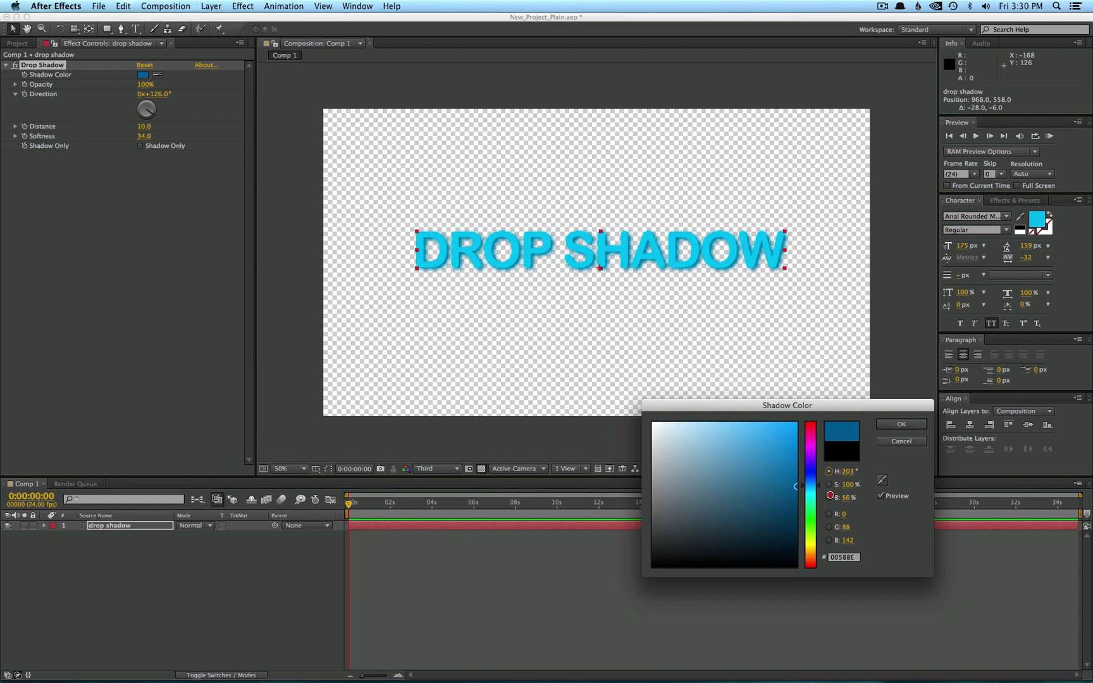
click(908, 424)
mouse_move(140, 140)
mouse_down()
mouse_move(108, 130)
mouse_move(152, 127)
mouse_move(143, 127)
mouse_up()
click(84, 127)
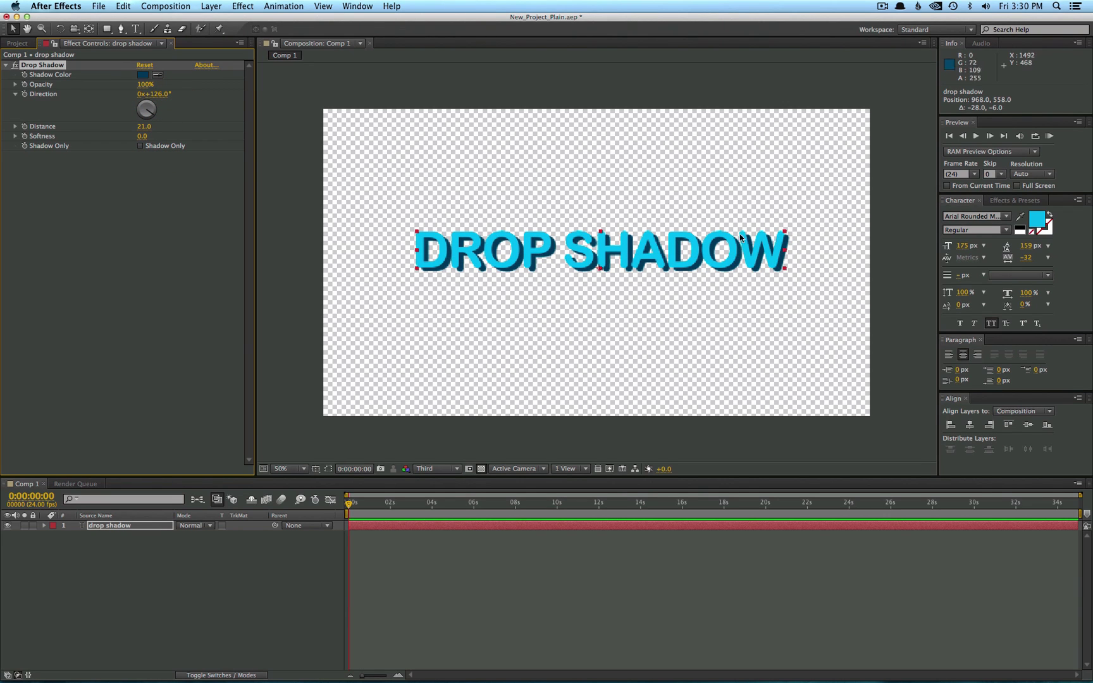
click(16, 65)
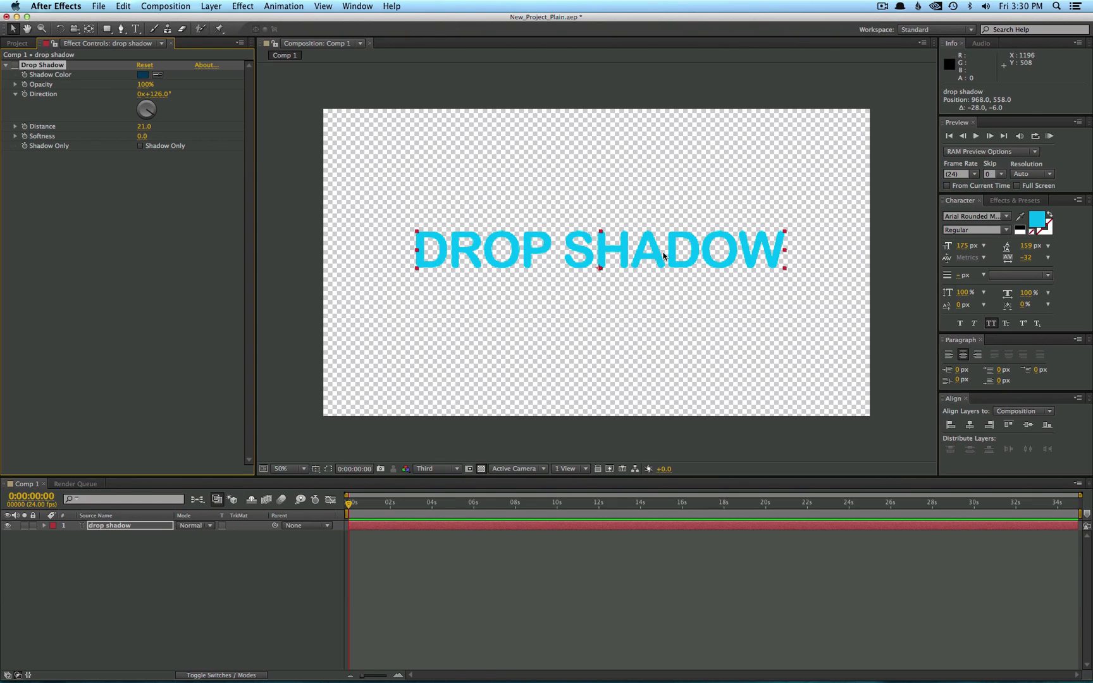
Step: Add a Ramp effect and place its start and end points over the text
click(243, 5)
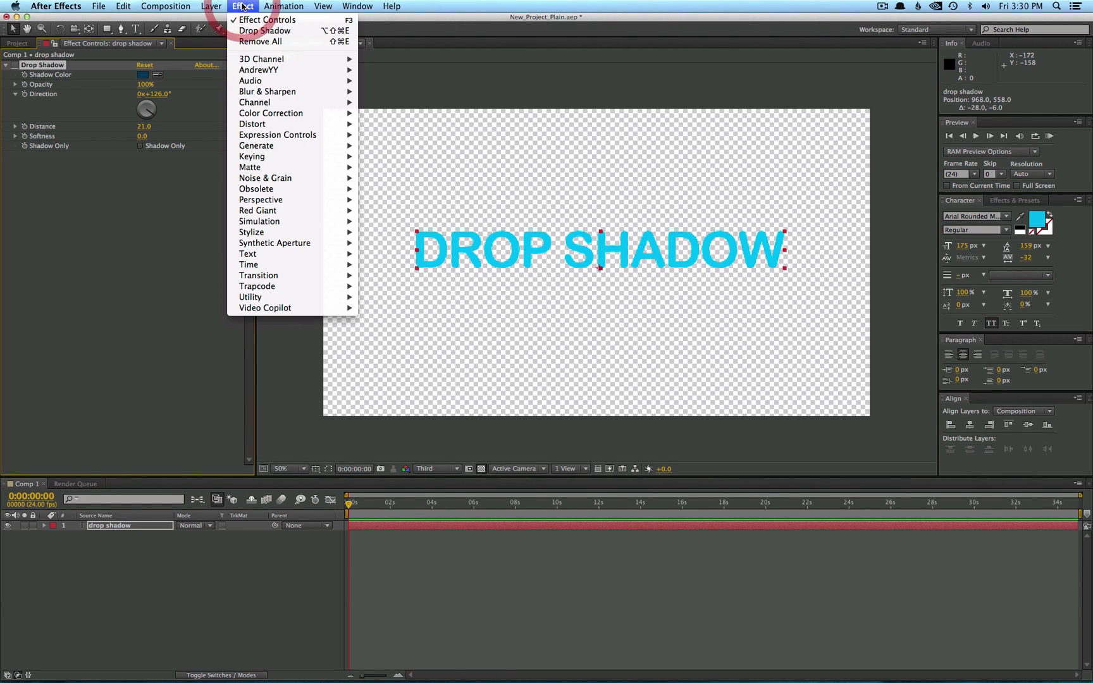
mouse_move(288, 146)
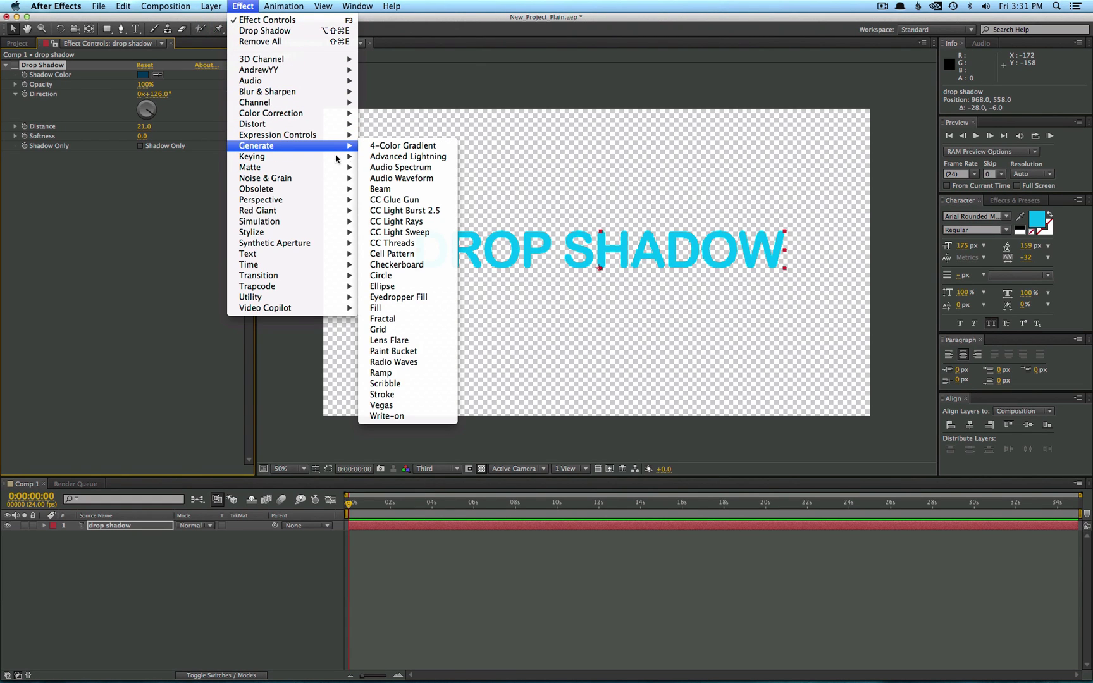
click(428, 373)
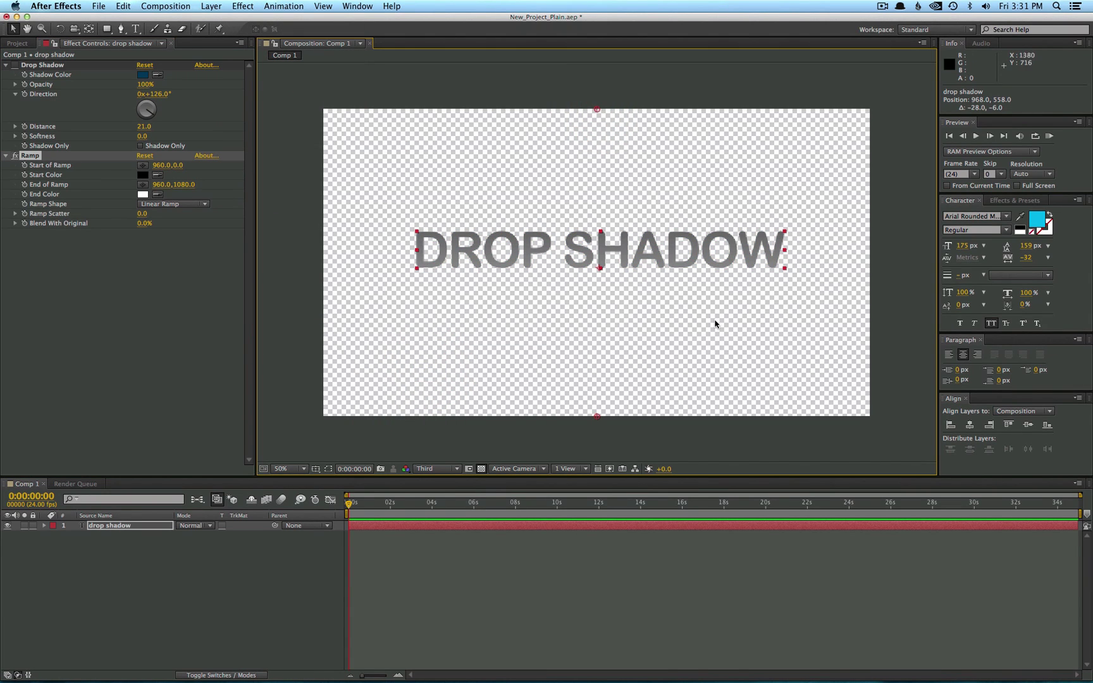
drag(597, 416, 597, 284)
drag(598, 113, 594, 221)
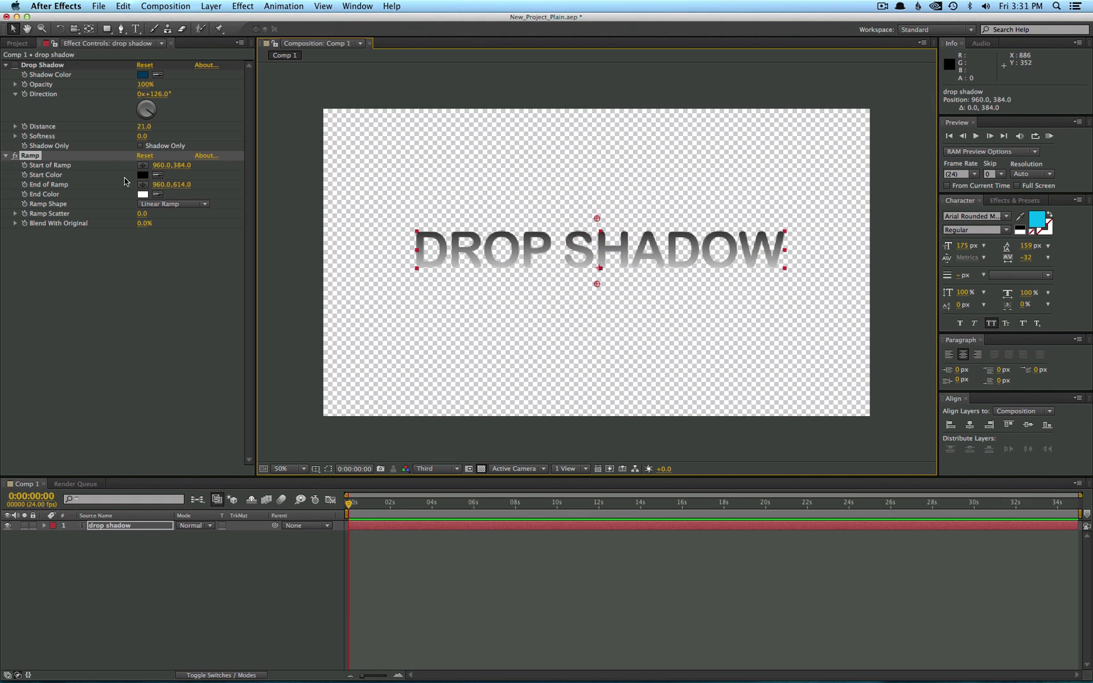
Step: Set ramp colours from blue 0030F1 to light blue 00ACFF and fine-tune its points
click(143, 175)
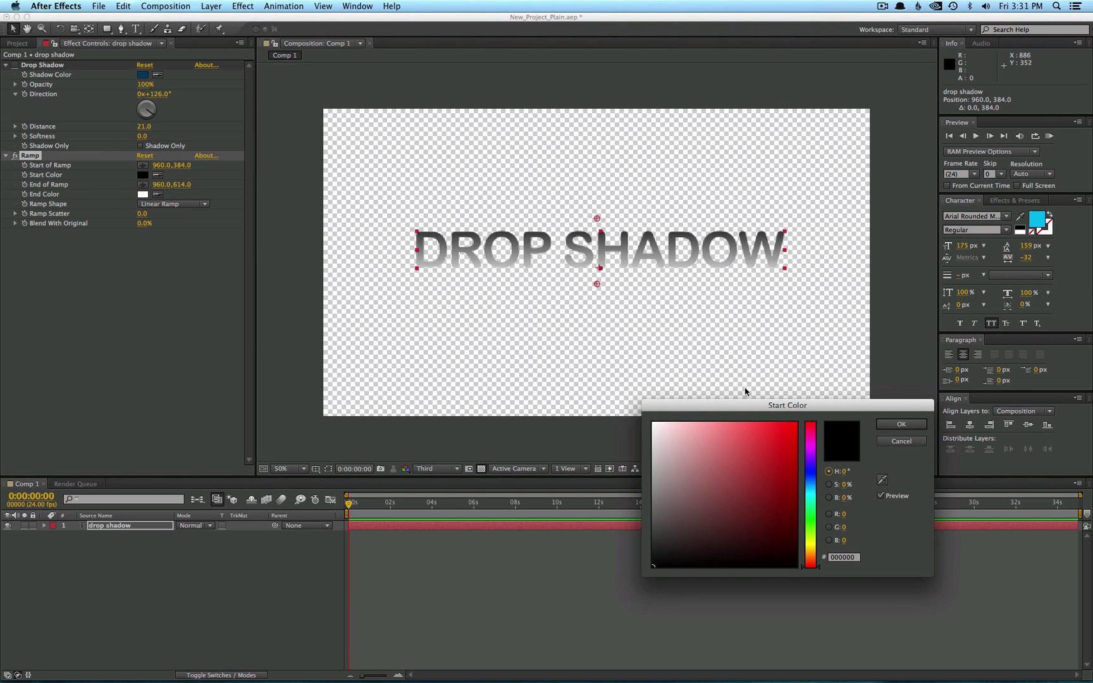
drag(813, 478, 812, 475)
click(795, 430)
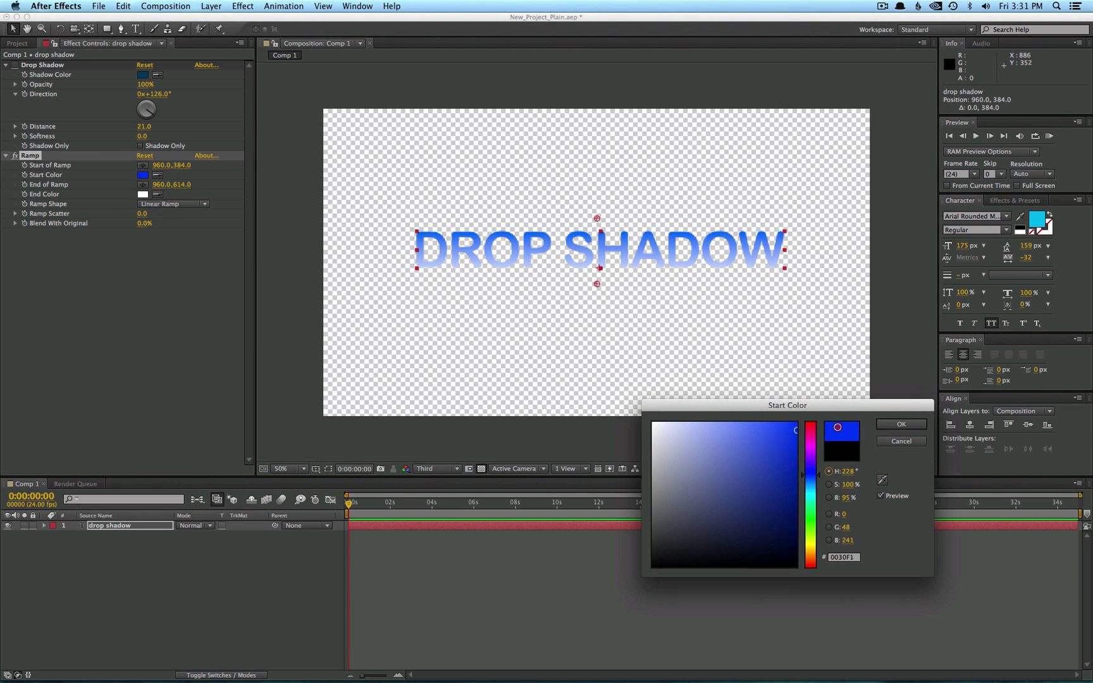
click(901, 424)
click(142, 194)
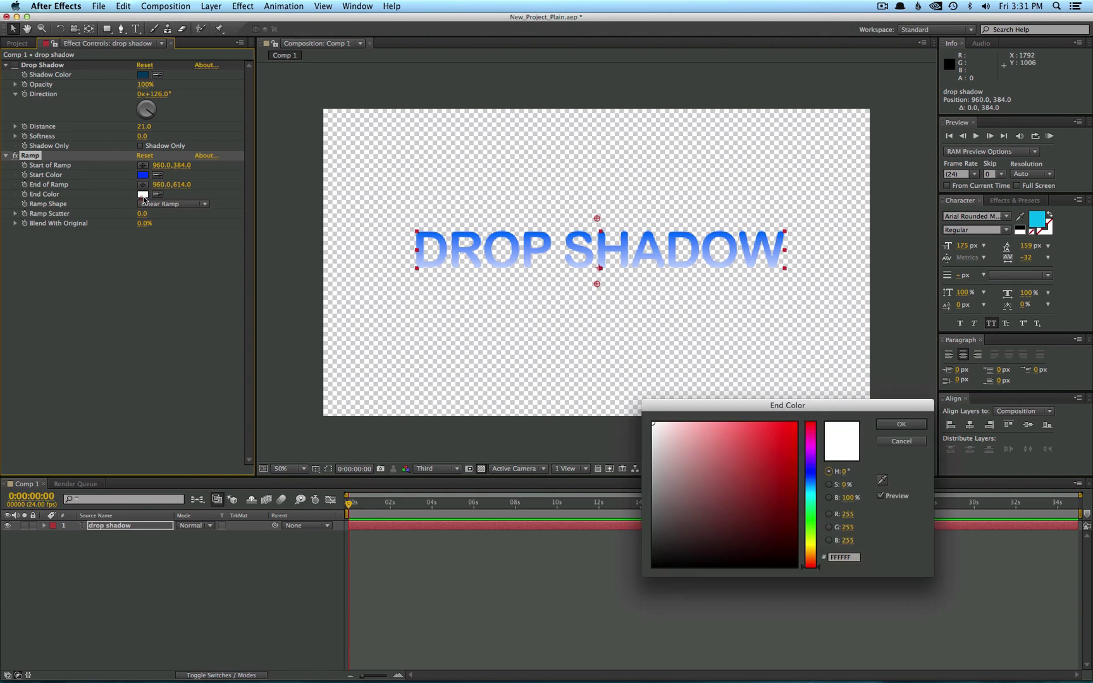
click(815, 484)
click(794, 430)
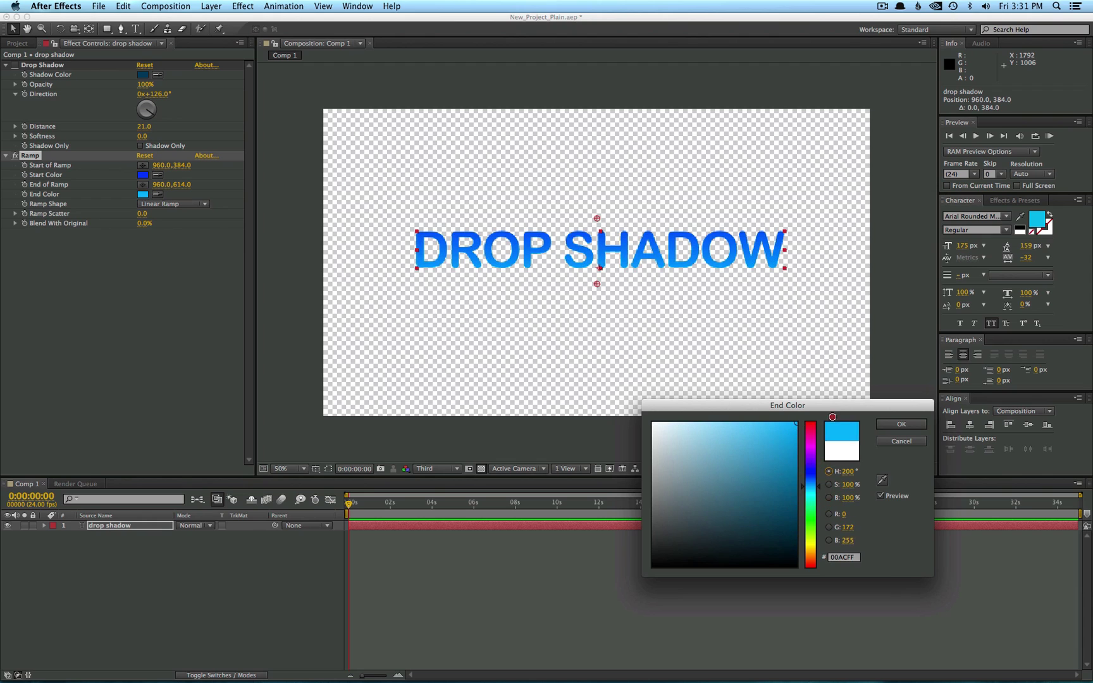
click(901, 423)
drag(596, 283, 597, 276)
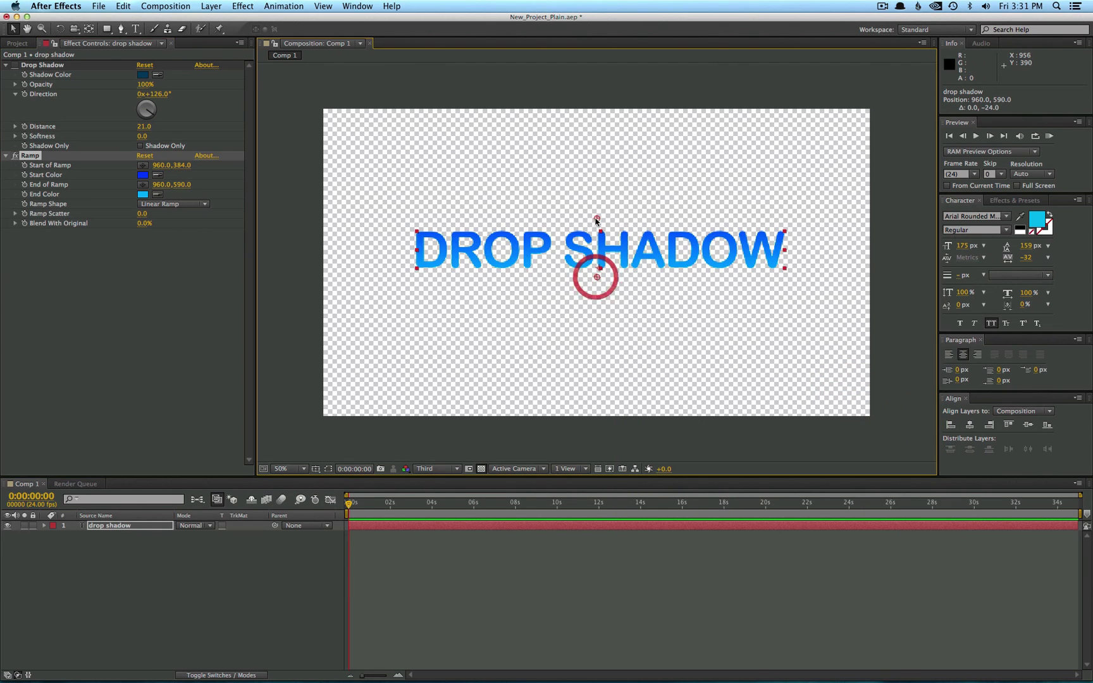
drag(596, 218, 595, 224)
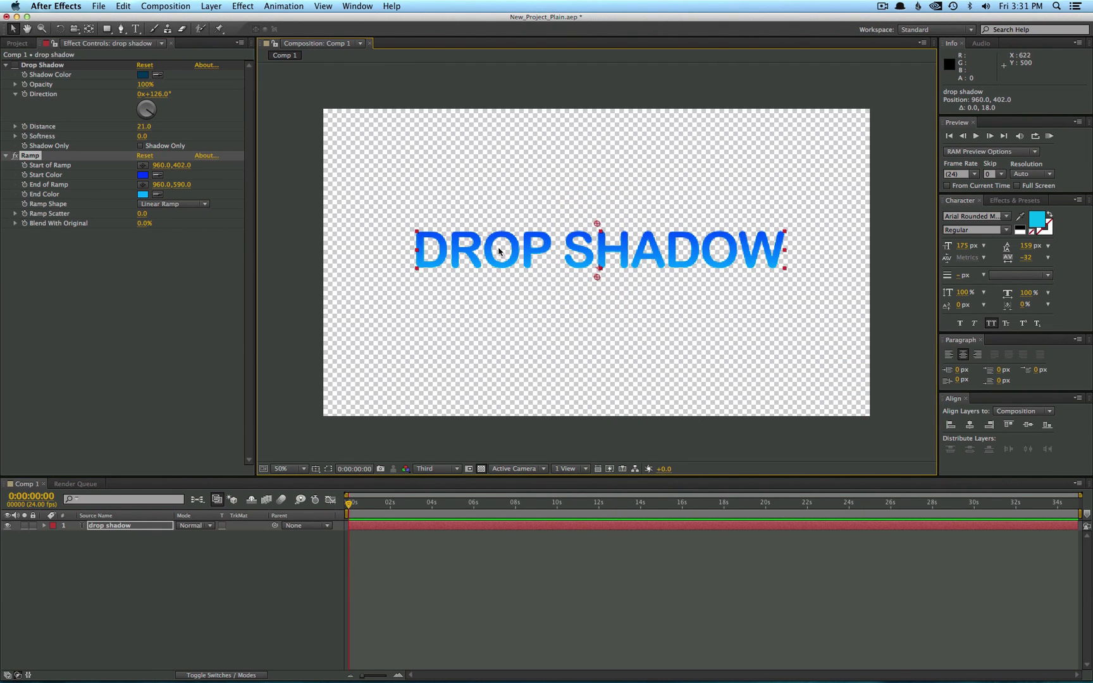
Step: Drag the DROP SHADOW text to the upper left, then back to about 1042, 562
drag(499, 251, 447, 145)
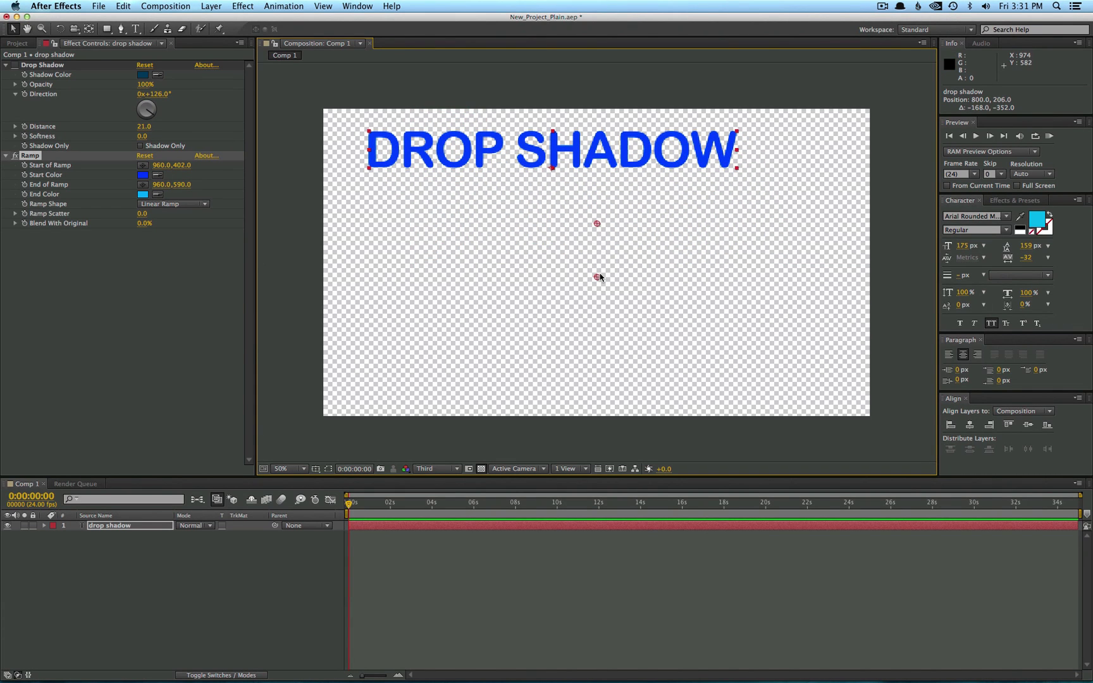
drag(578, 157, 641, 248)
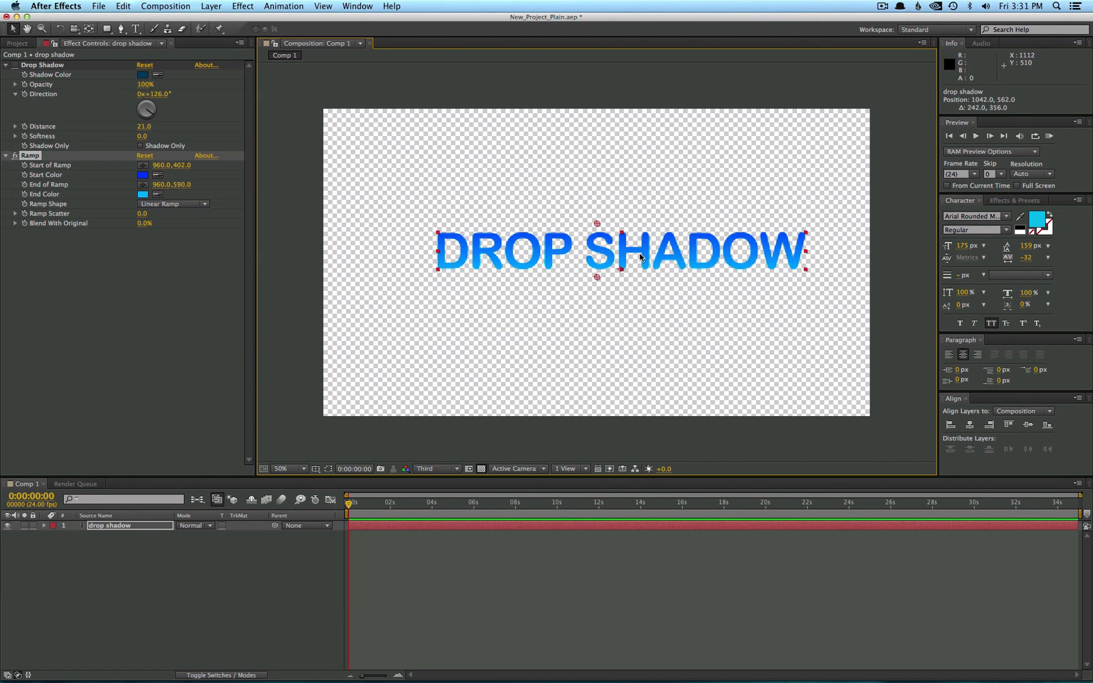
Step: Pre-compose the DROP SHADOW text layer into a new composition named 'Precomp Text', moving all attributes
click(124, 527)
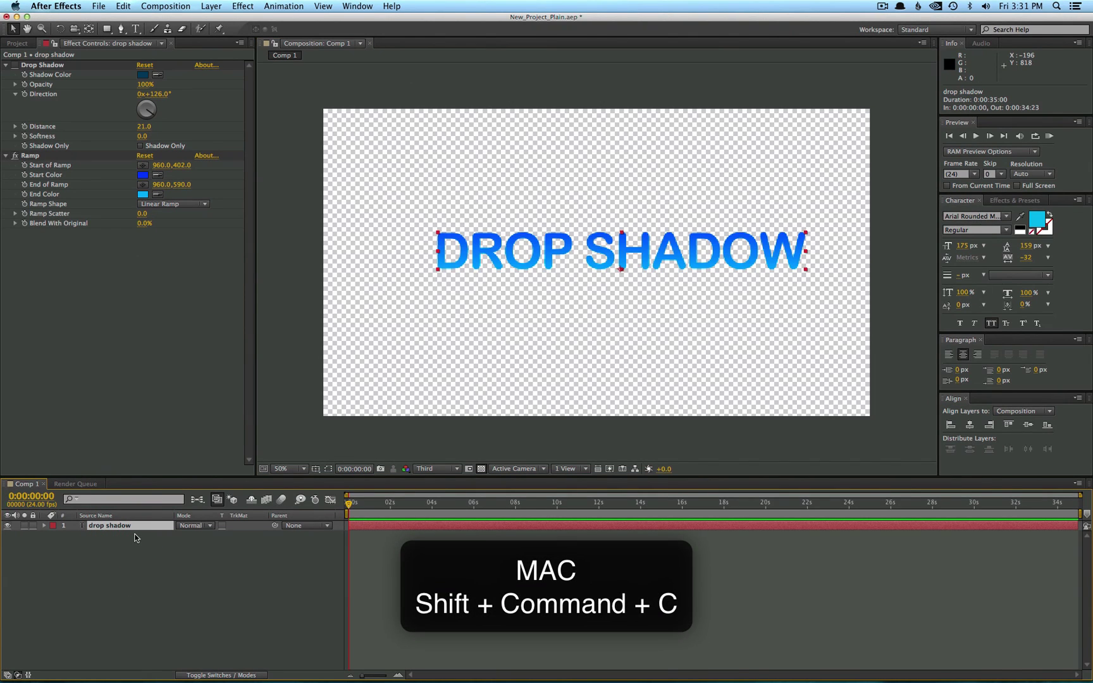
key(shift+super+c)
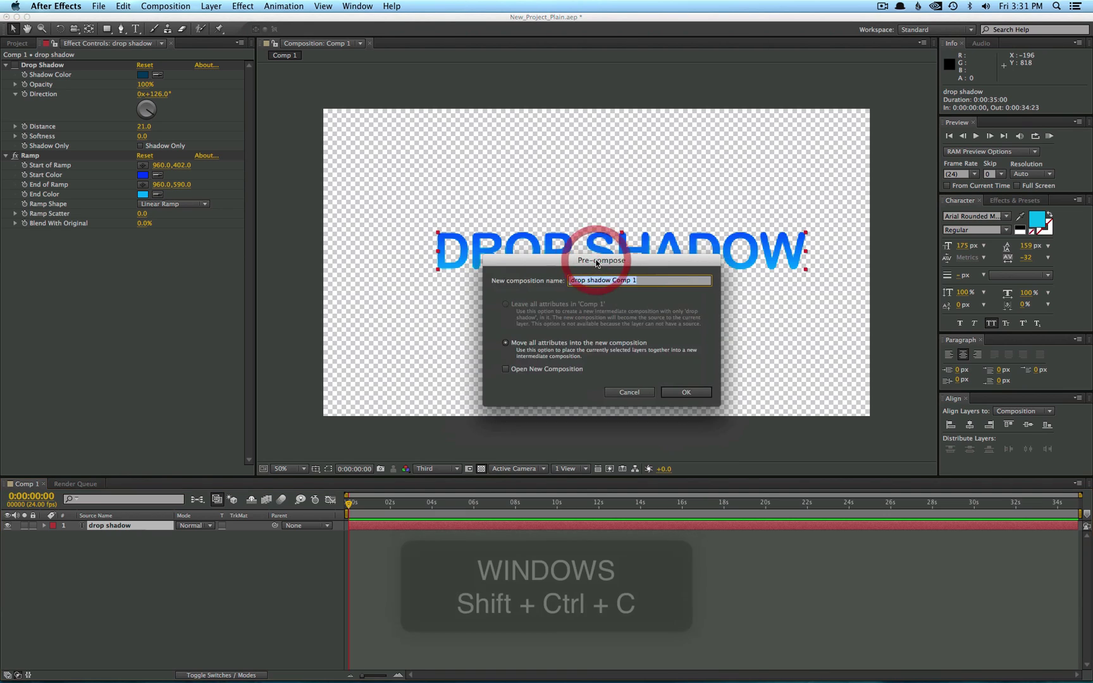
text(P)
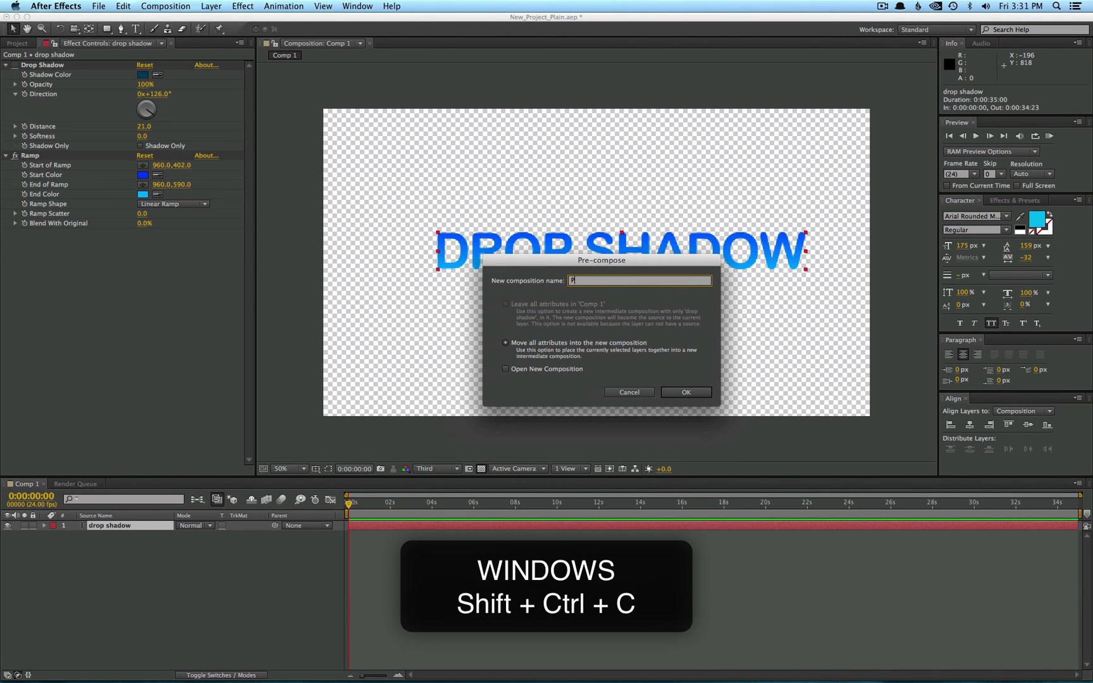
text(recomp Text)
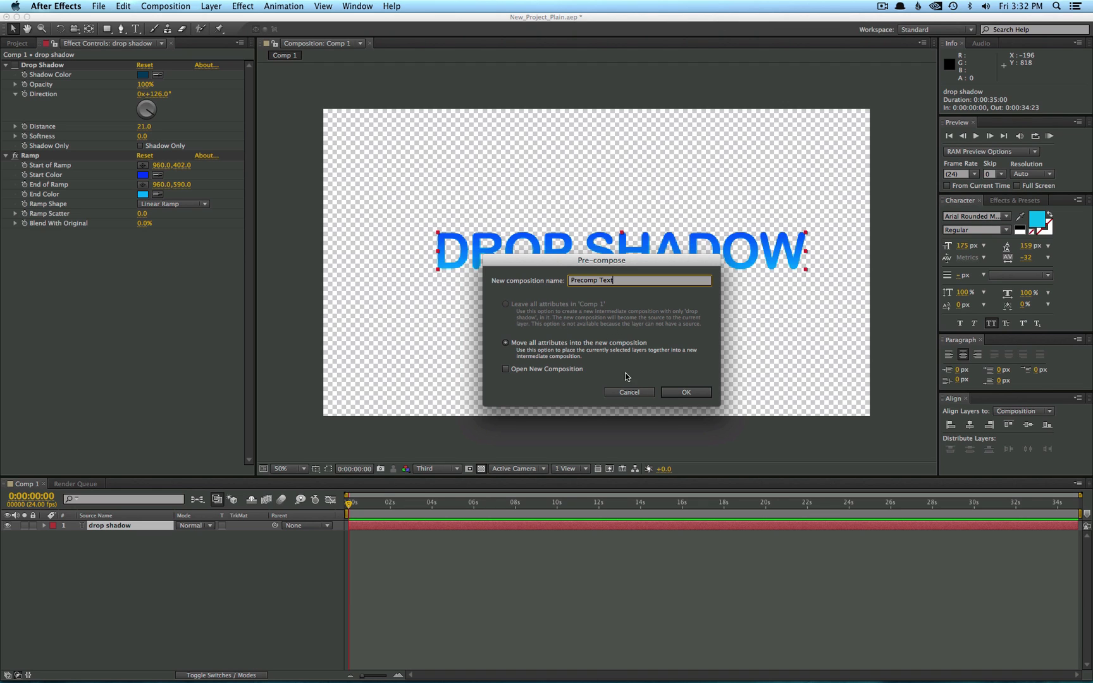
click(684, 393)
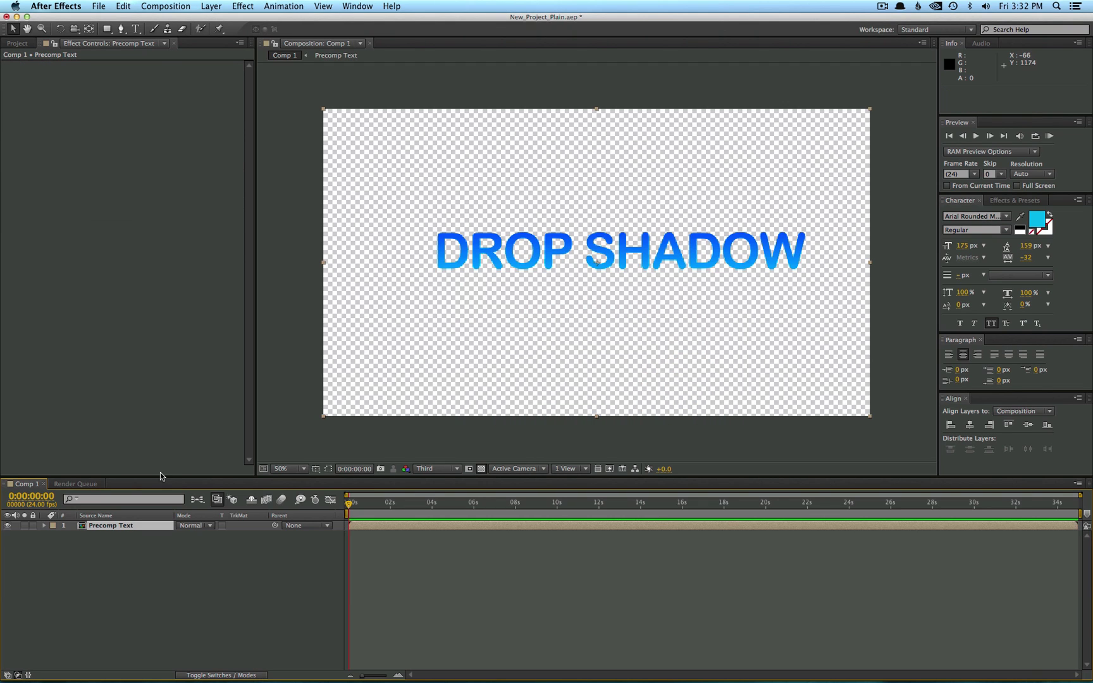
Step: Open Precomp Text to check its drop shadow layer's effects, then switch back to the Comp 1 tab
click(17, 43)
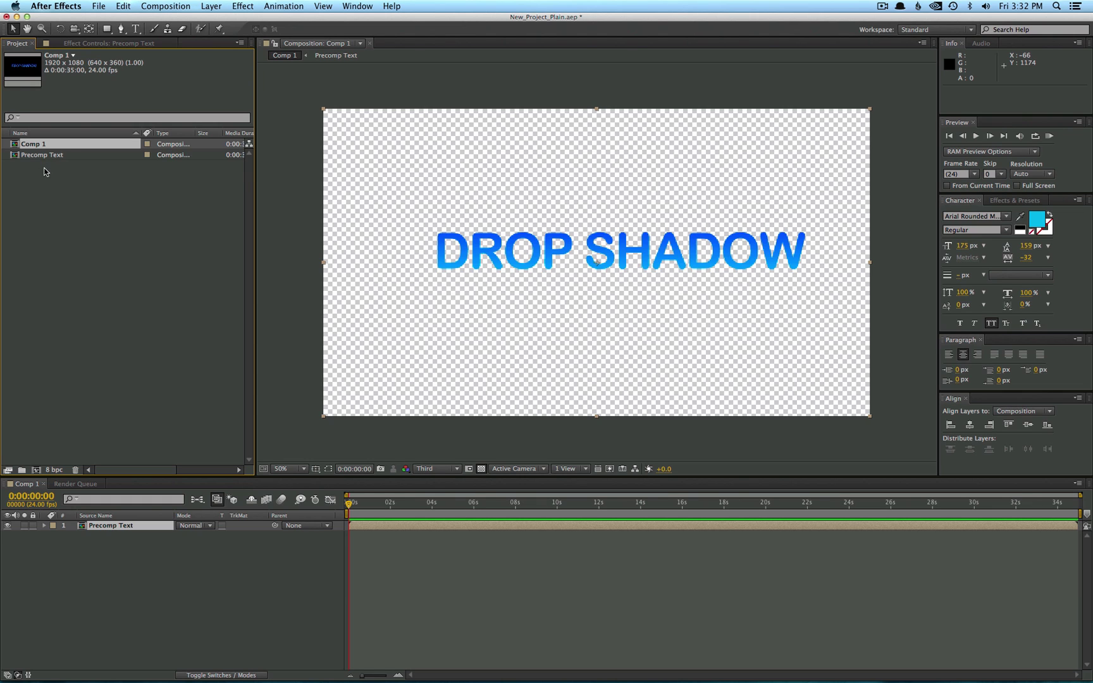
double_click(41, 145)
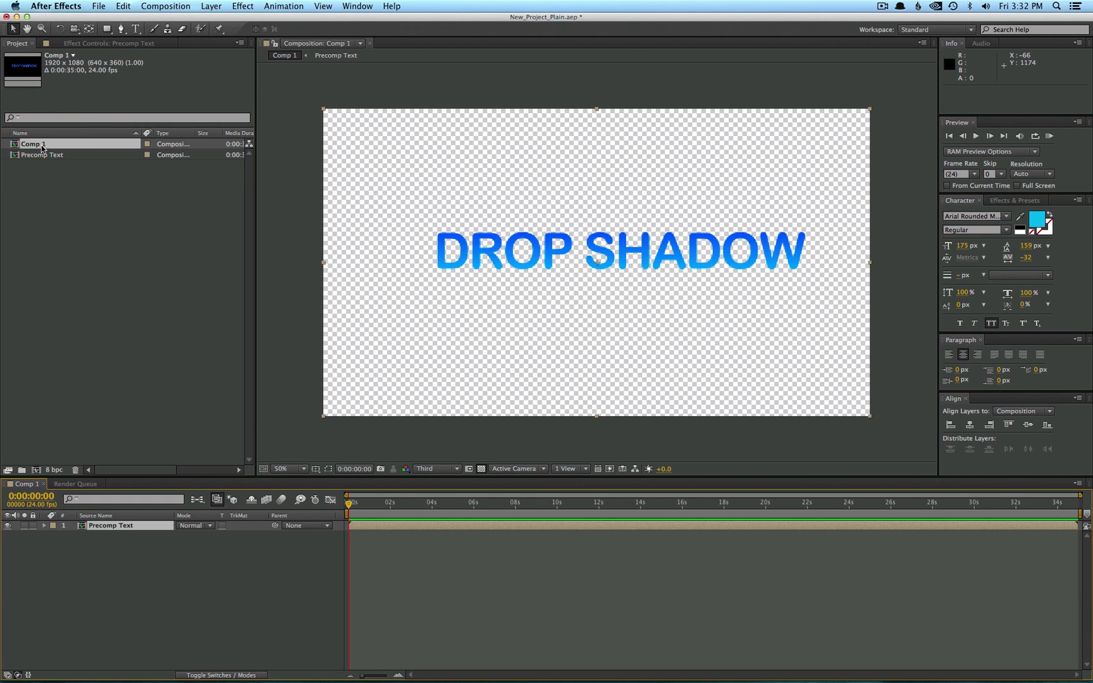
double_click(103, 526)
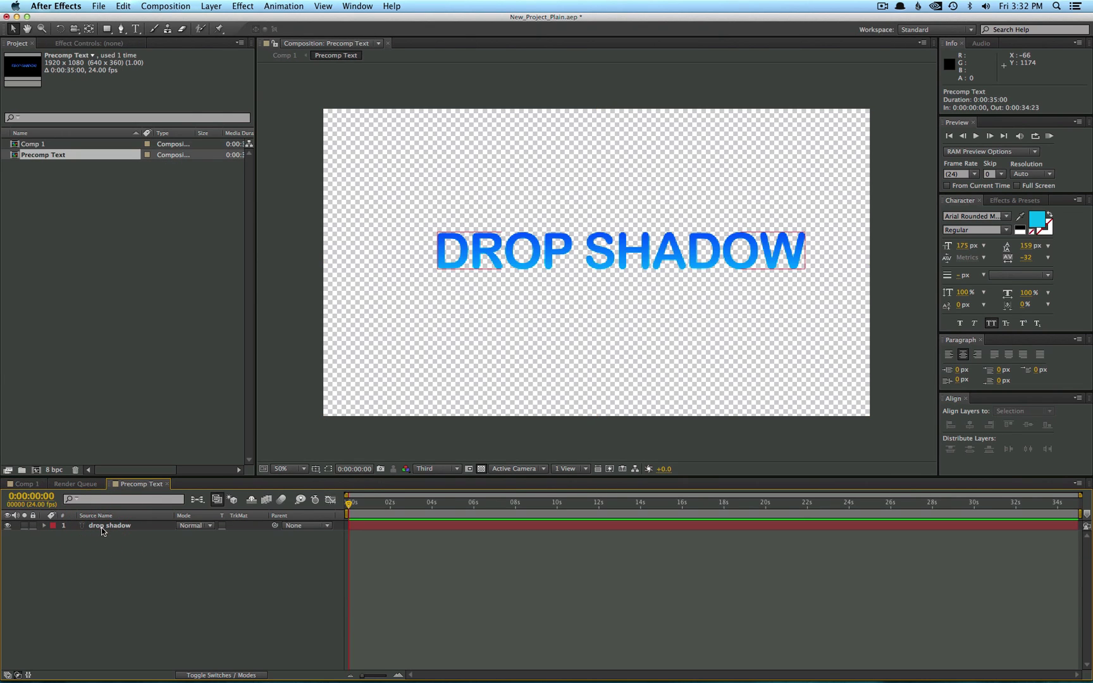
click(123, 528)
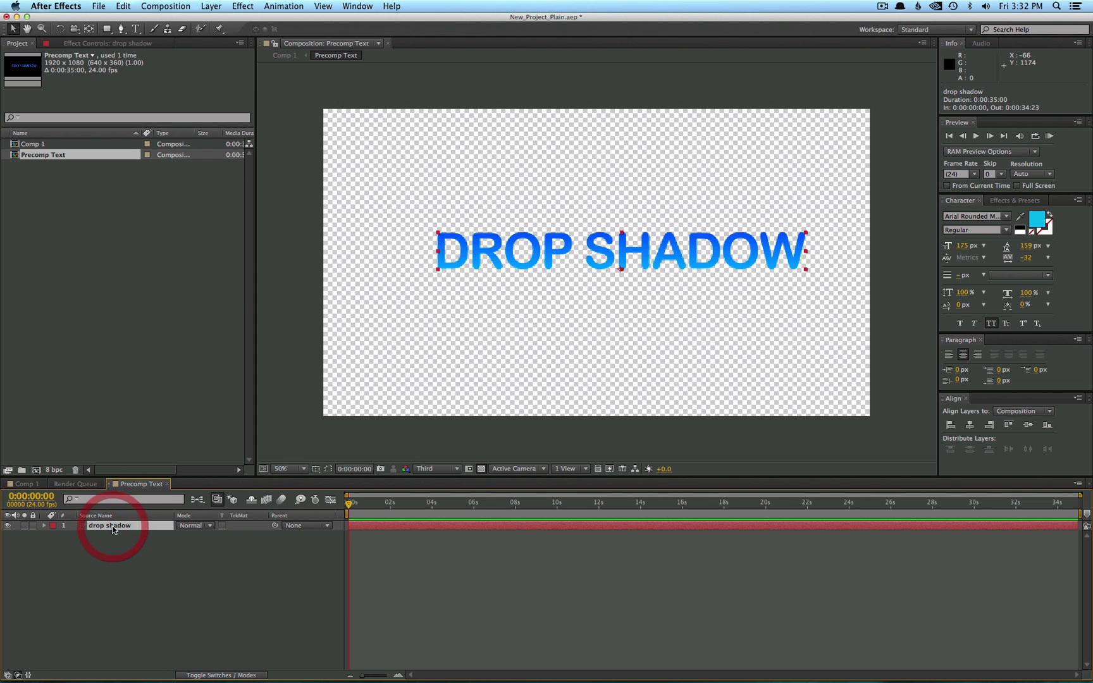
click(107, 43)
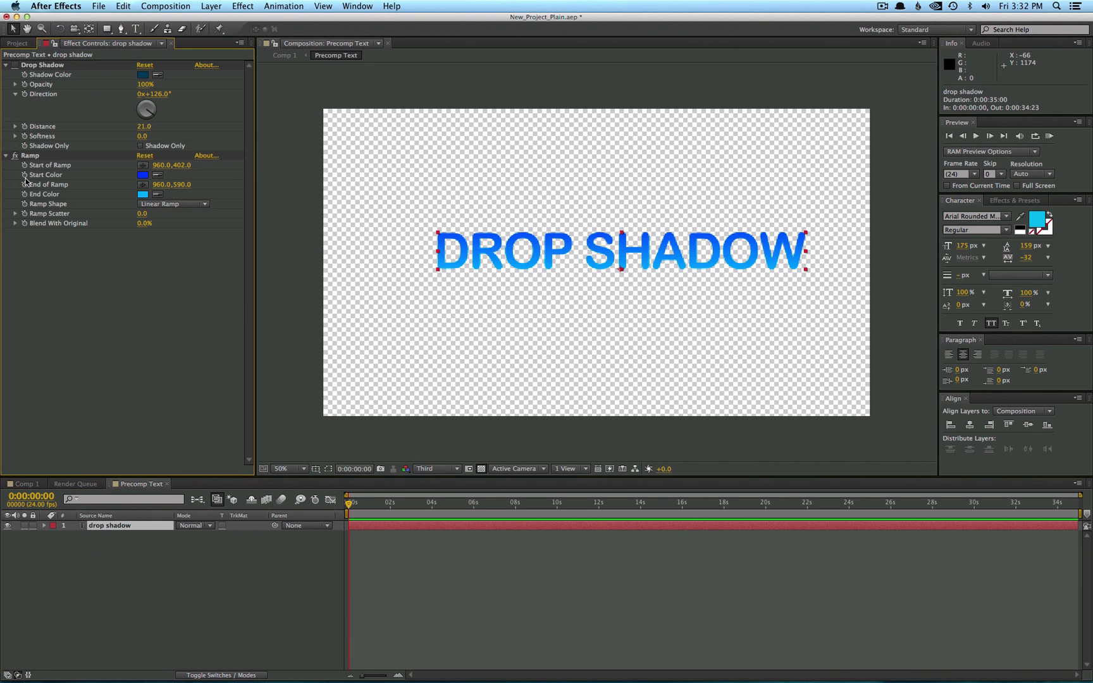
click(125, 485)
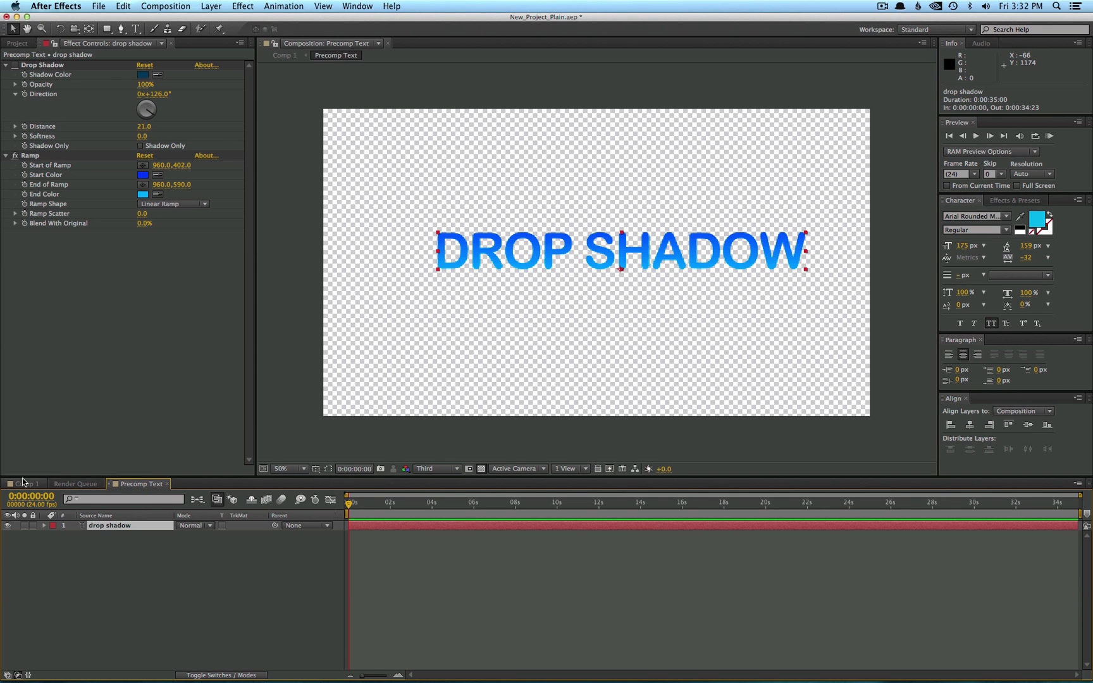
click(22, 485)
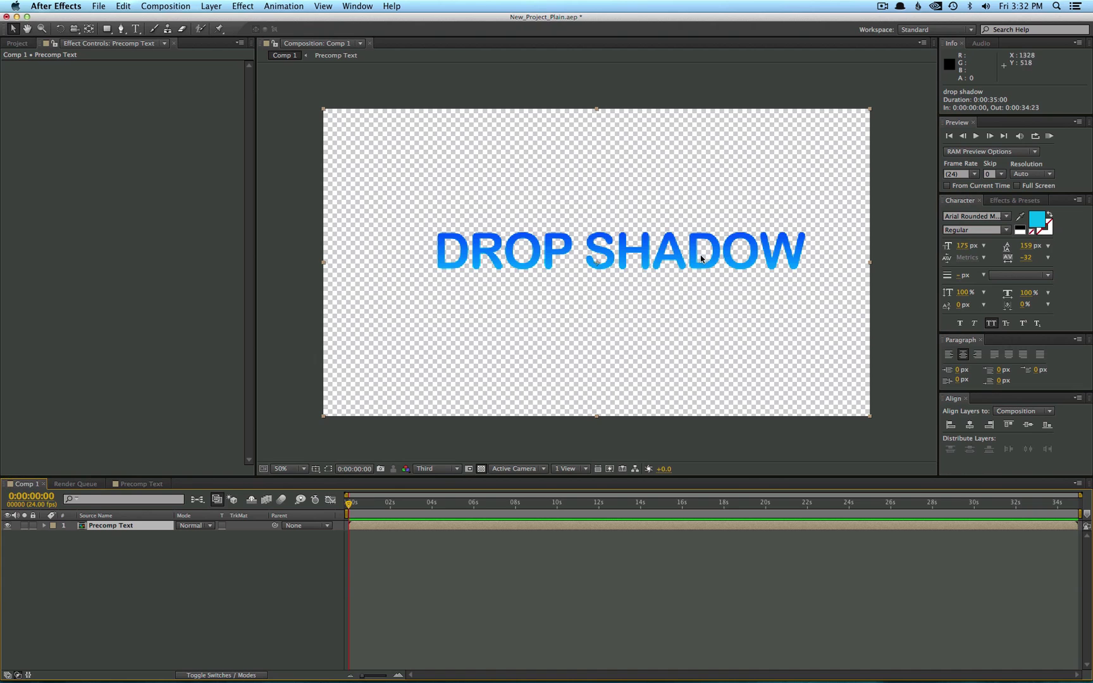
drag(700, 265, 710, 233)
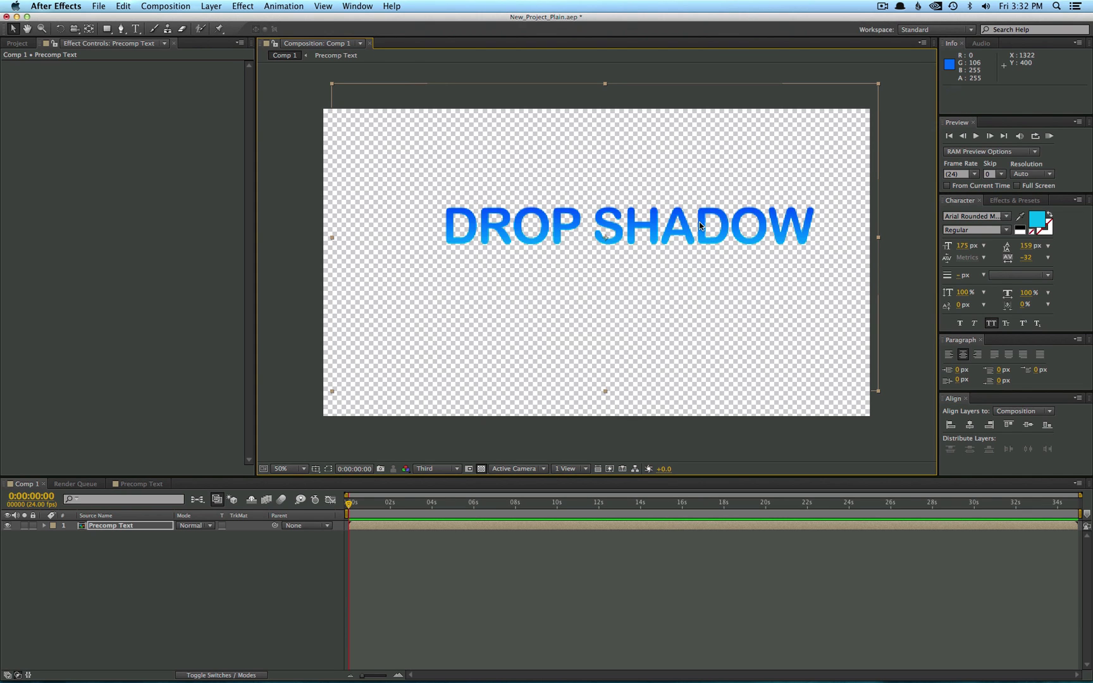
key(super+Home)
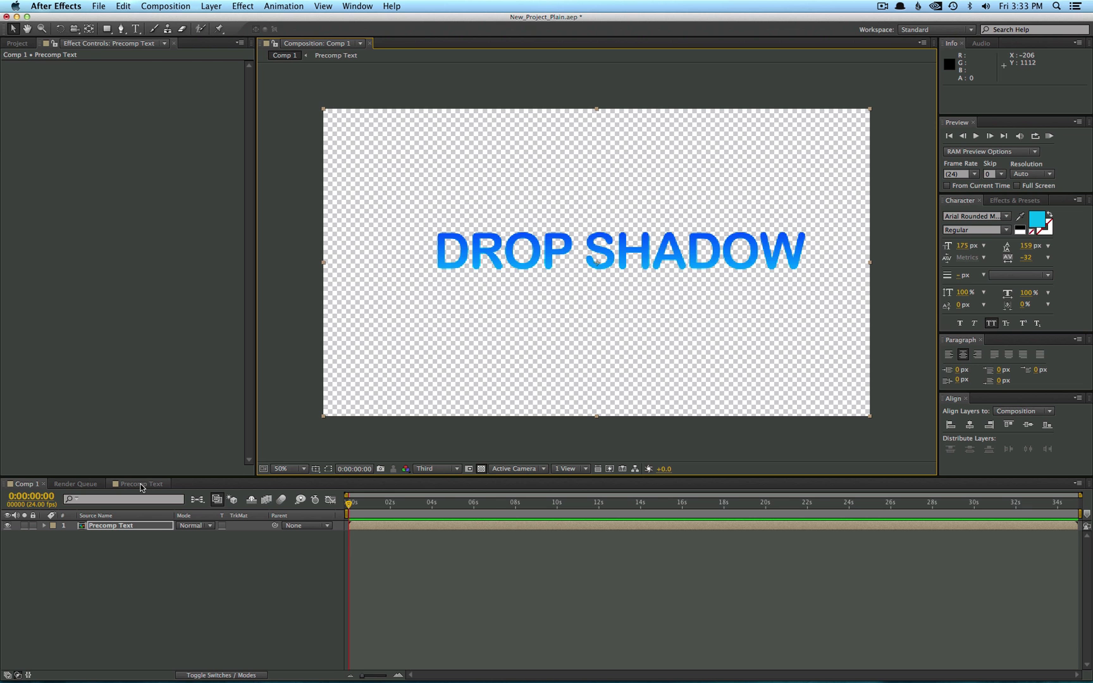
Step: In Precomp Text, switch off the Ramp gradient so the text is flat cyan, and add a stroke
click(142, 484)
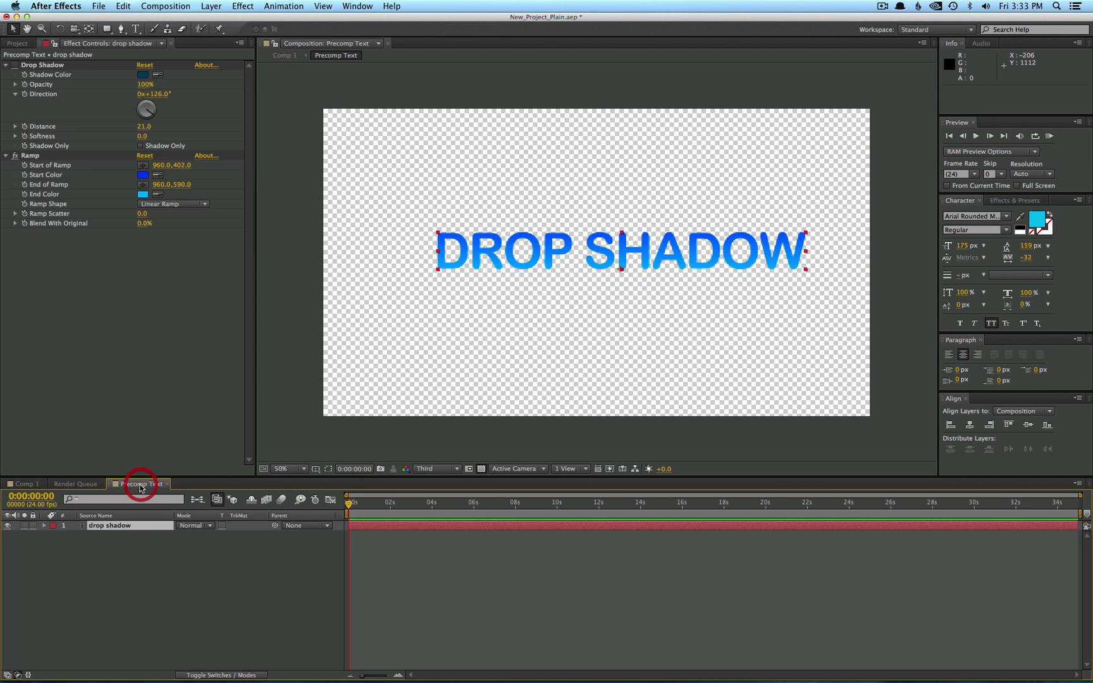
click(14, 156)
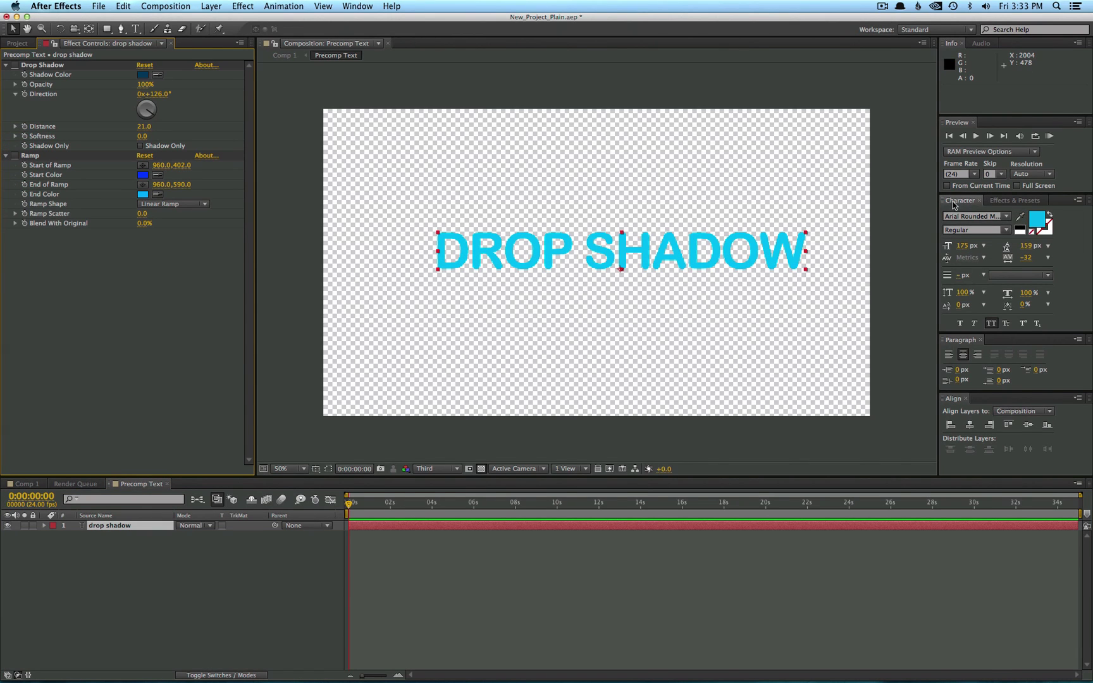
mouse_move(961, 280)
mouse_down()
mouse_move(979, 277)
mouse_move(972, 282)
mouse_up()
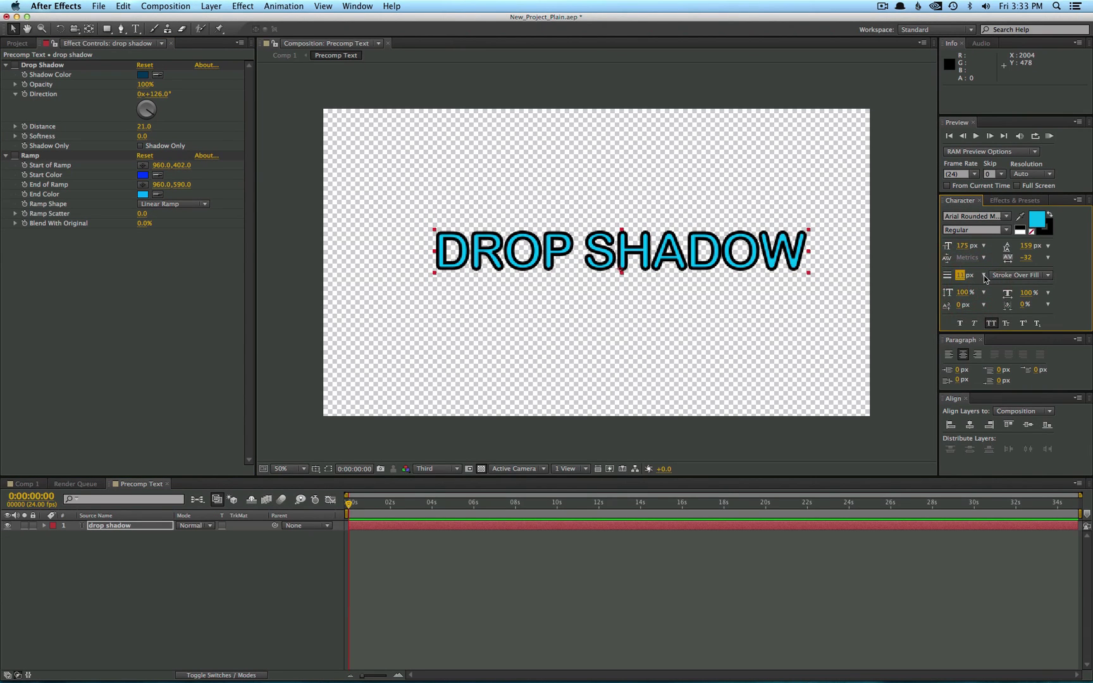
Step: Set the text's fill to draw over the stroke and bring the stroke width to 0 px
click(1016, 276)
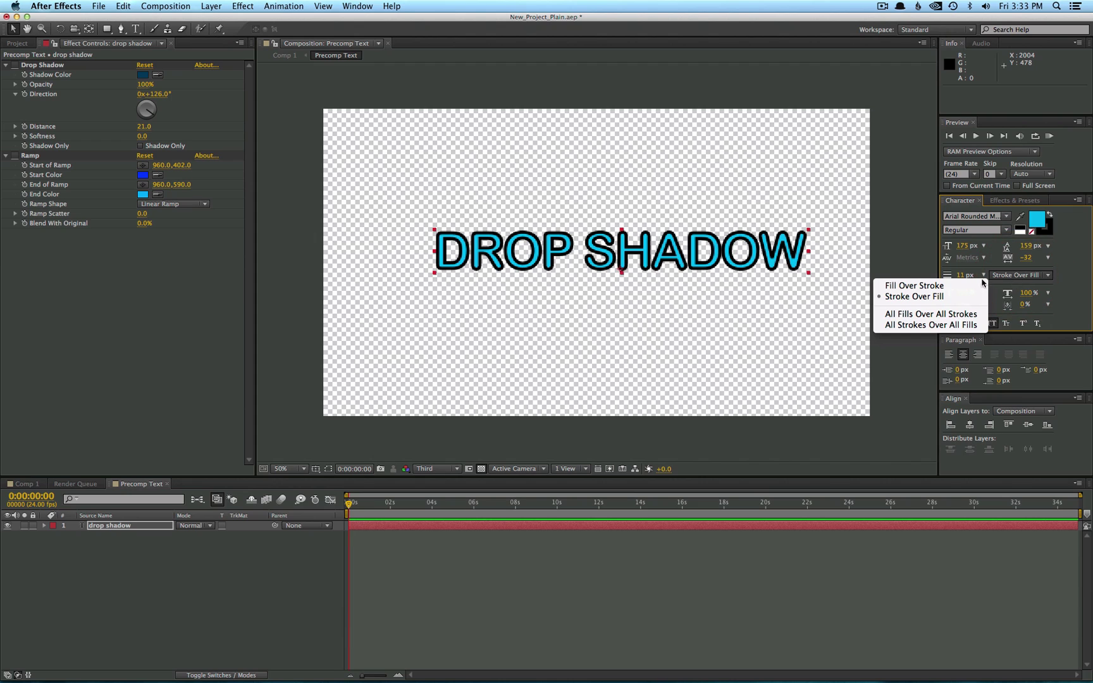
click(951, 287)
click(1014, 279)
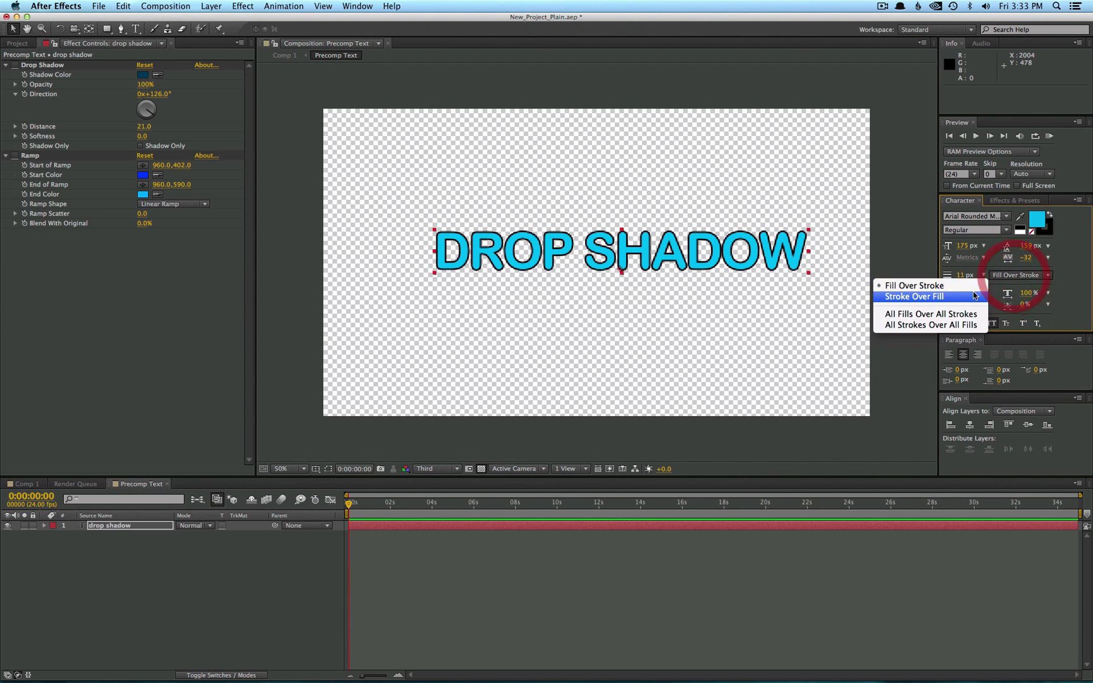
click(965, 297)
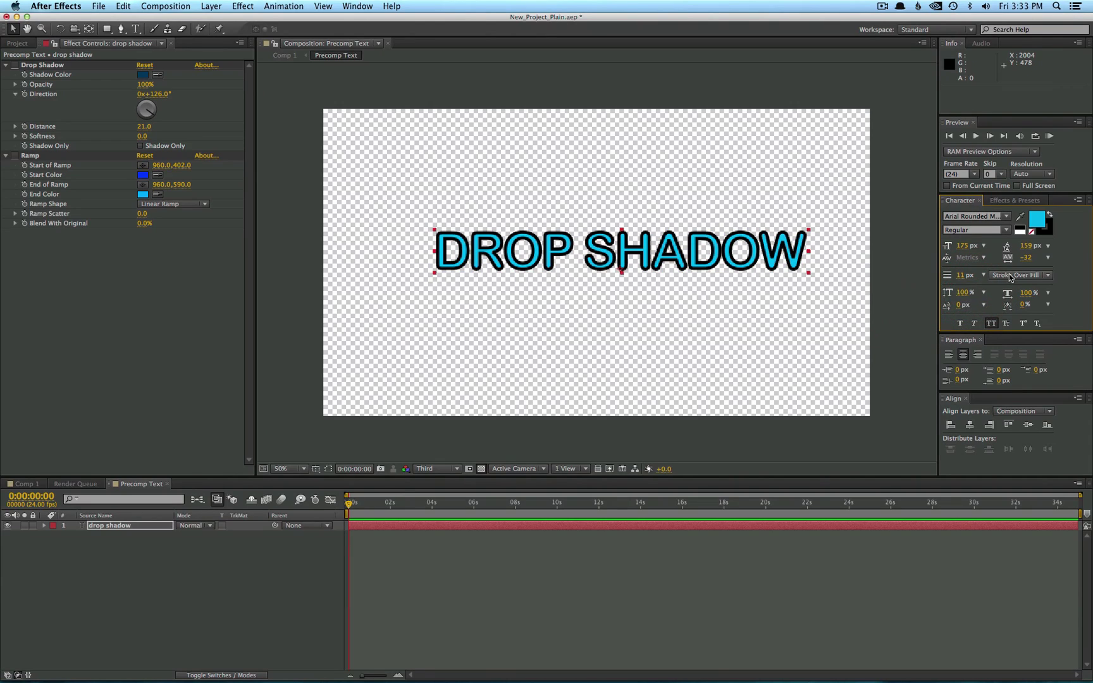
click(1011, 277)
click(943, 286)
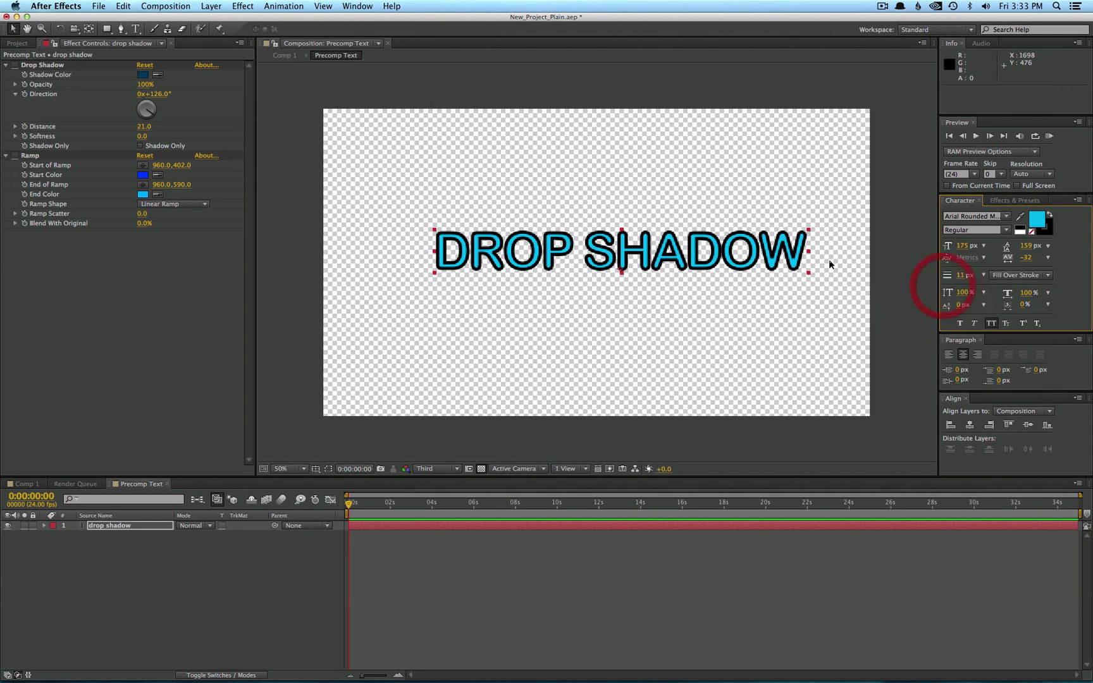
mouse_move(961, 275)
mouse_down()
mouse_move(994, 275)
mouse_move(946, 276)
mouse_up()
click(667, 298)
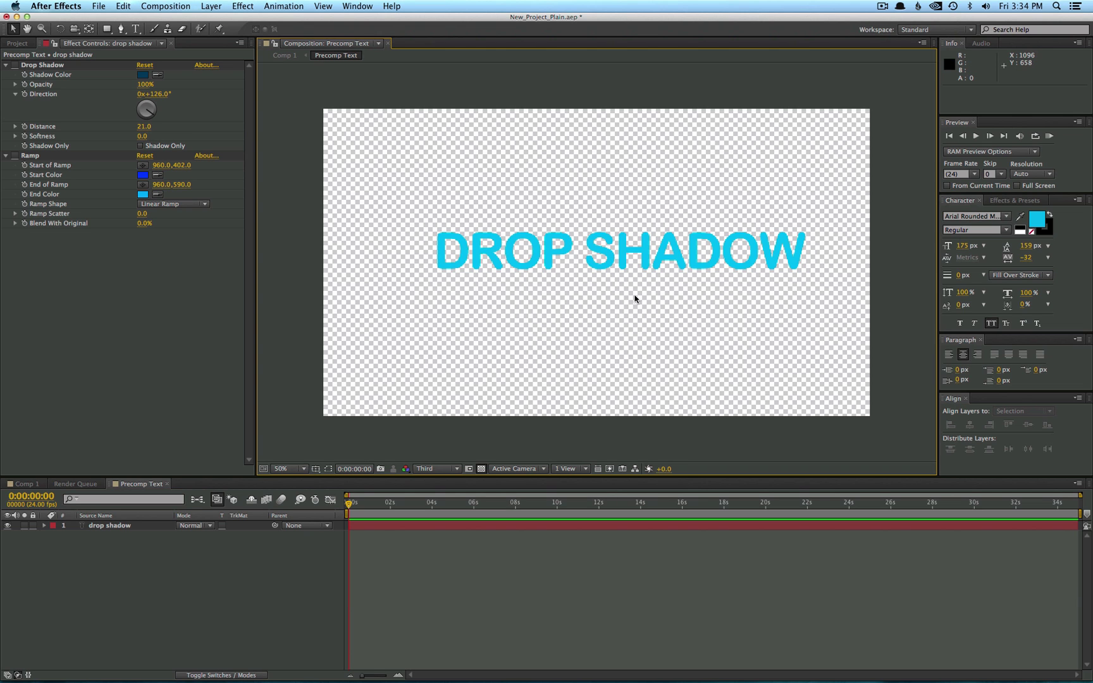
Step: Apply the Bevel and Emboss layer style to the DROP SHADOW text layer from Layer > Layer Styles
click(215, 6)
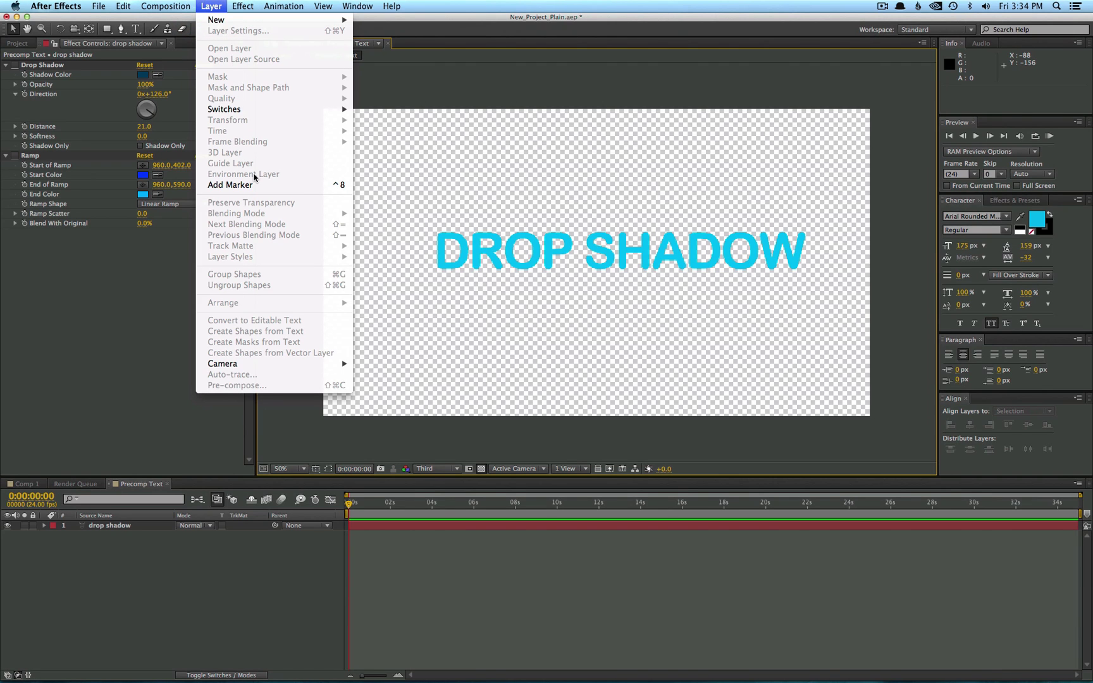
click(545, 345)
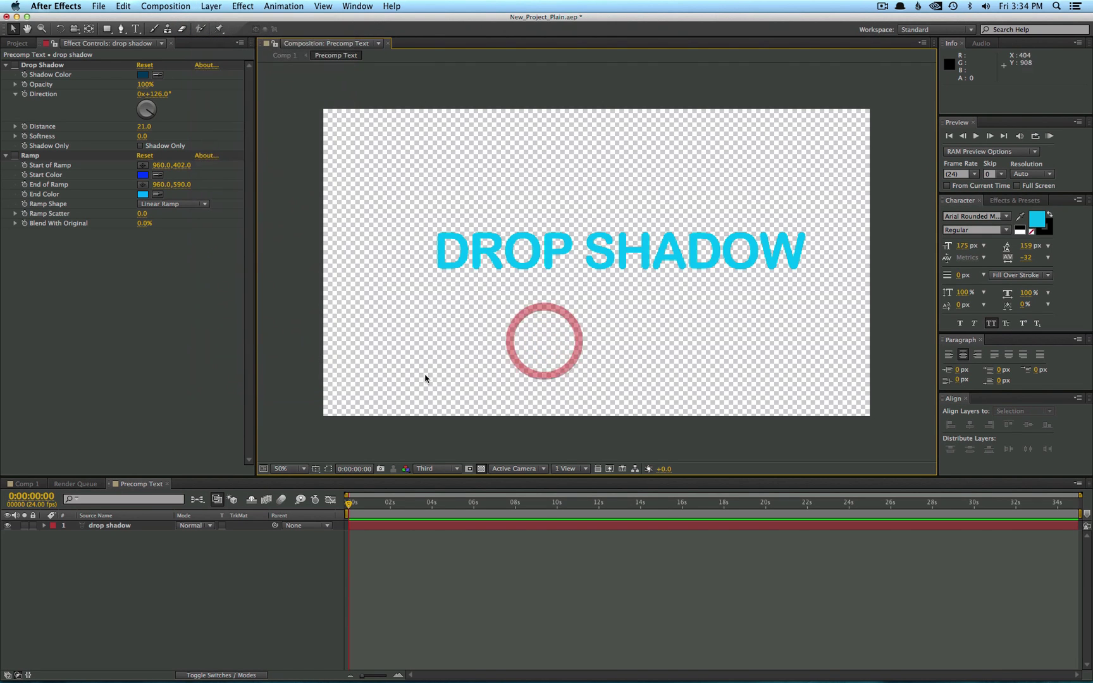
click(98, 526)
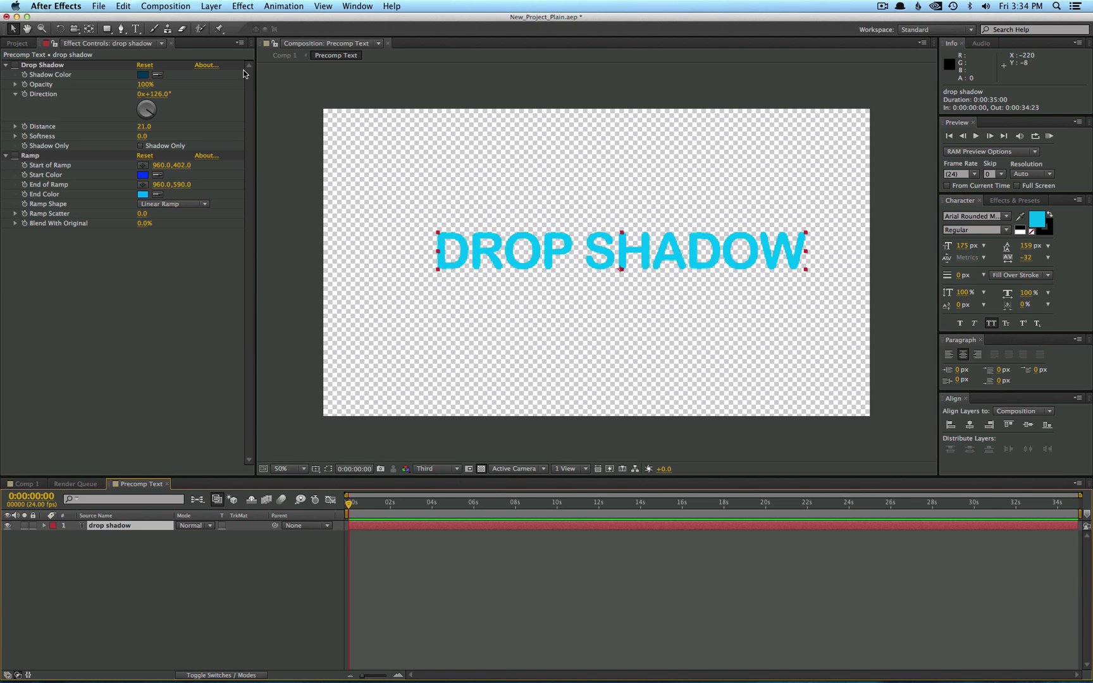
click(212, 6)
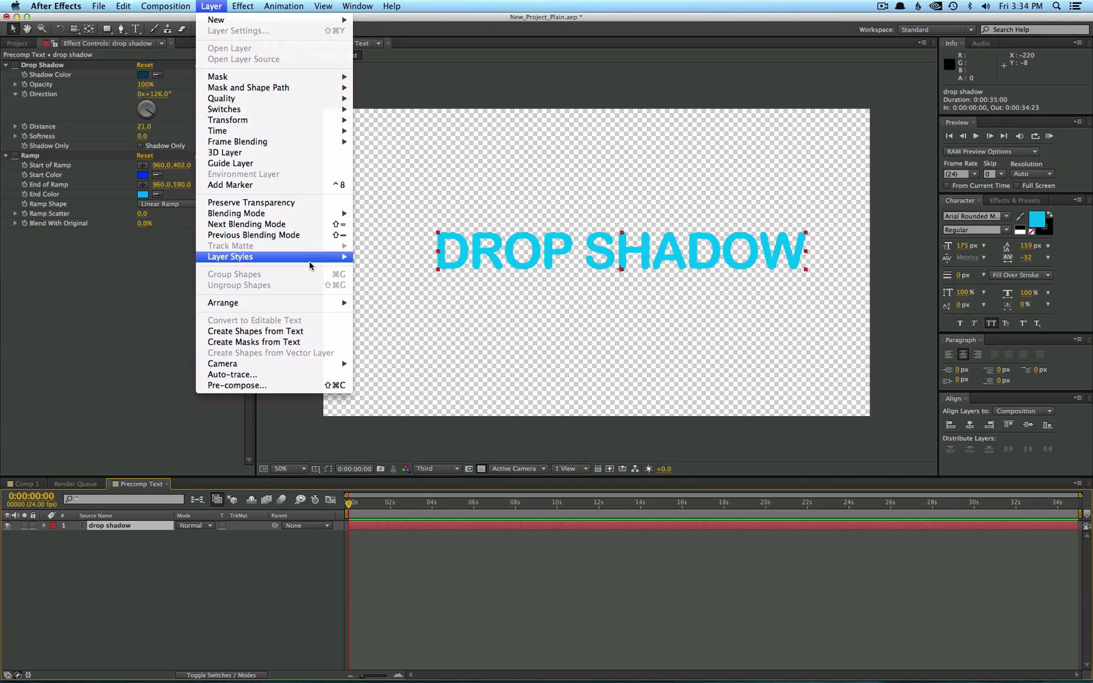
mouse_move(310, 260)
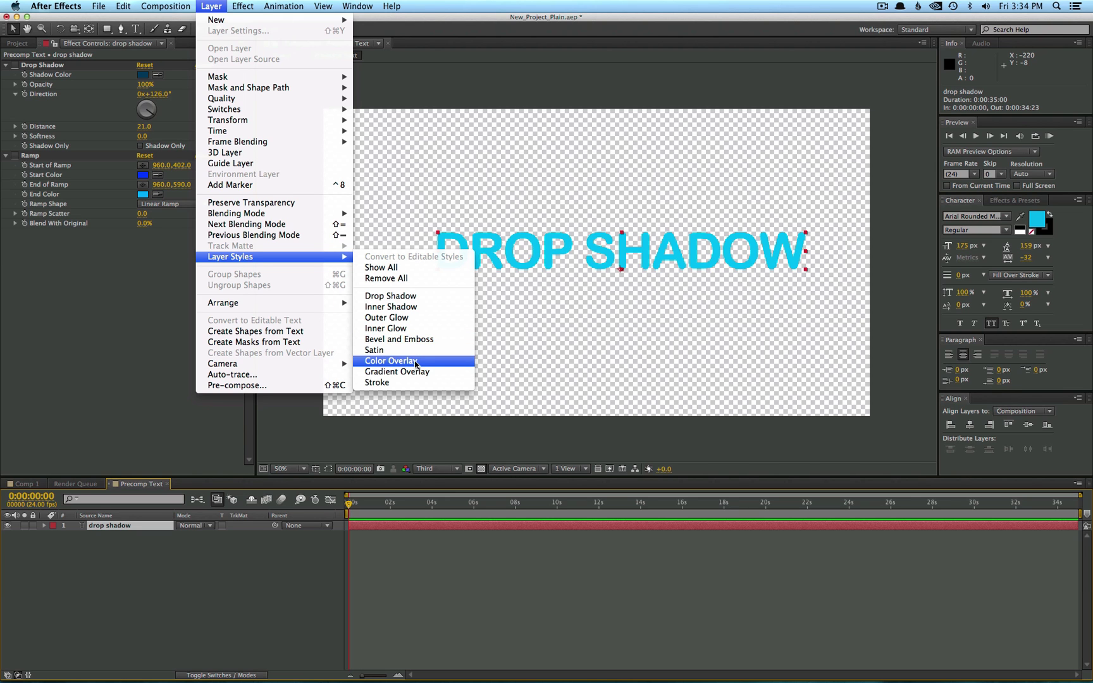
click(403, 340)
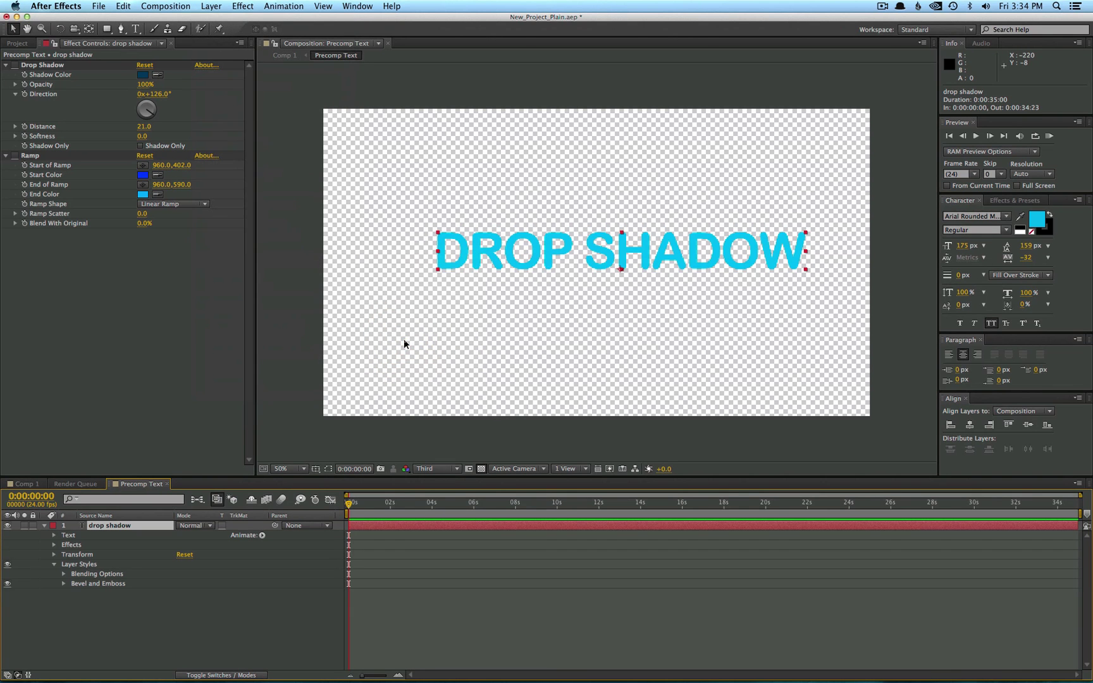
Step: Expand the Bevel and Emboss properties in an enlarged timeline and set the direction to Down
click(64, 585)
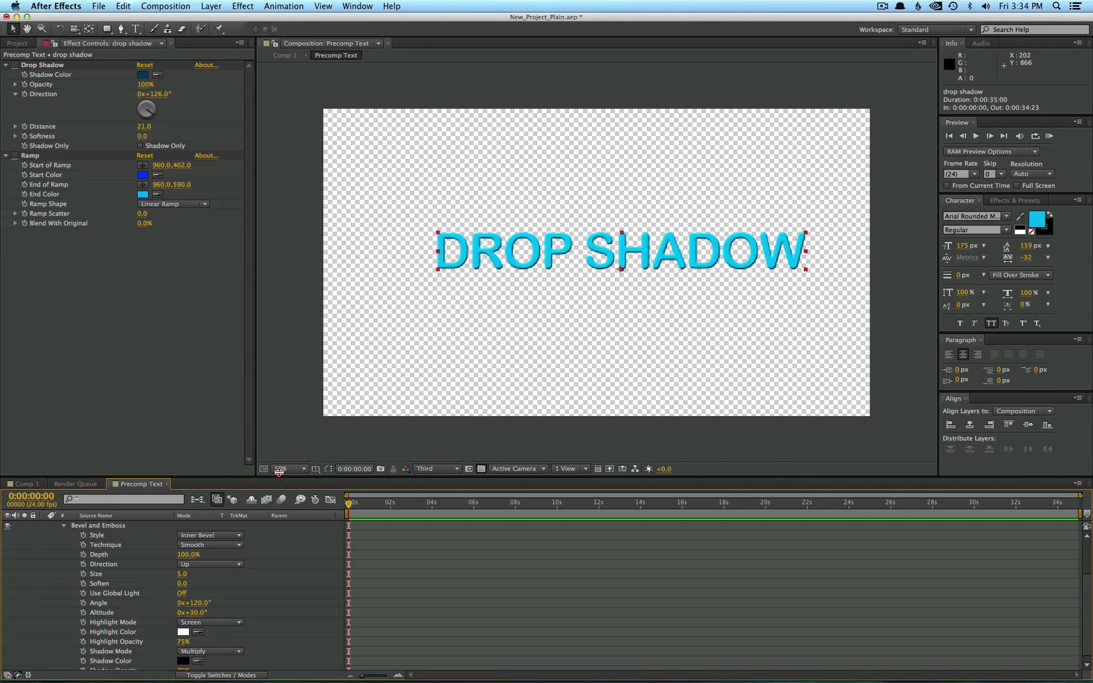
drag(273, 475, 281, 400)
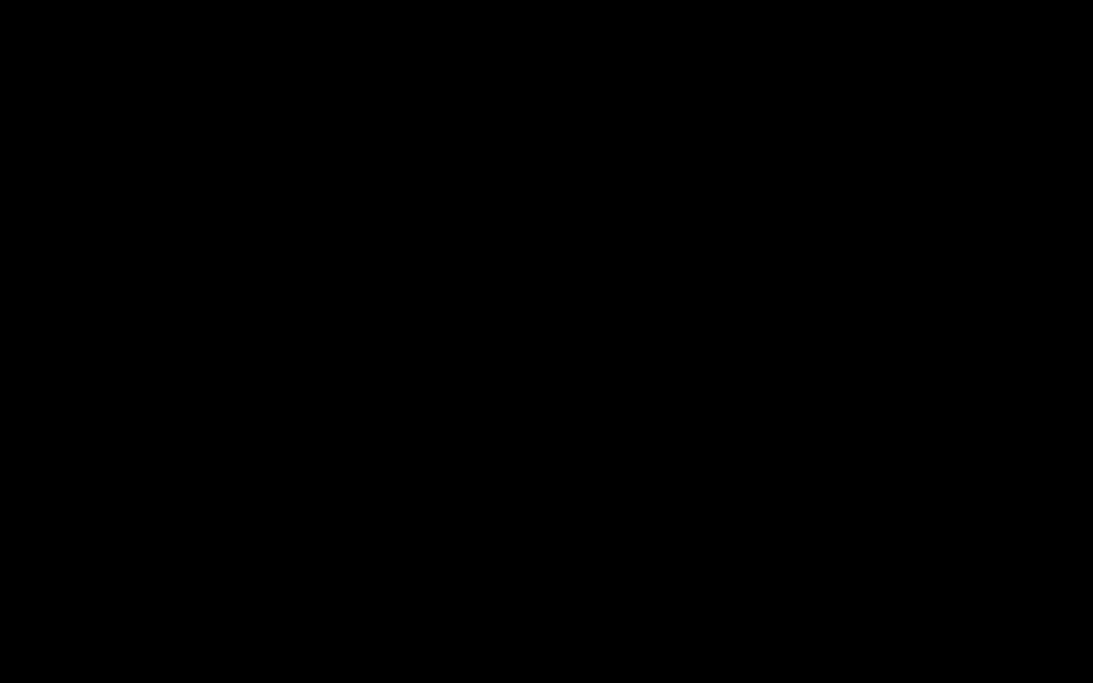
click(210, 521)
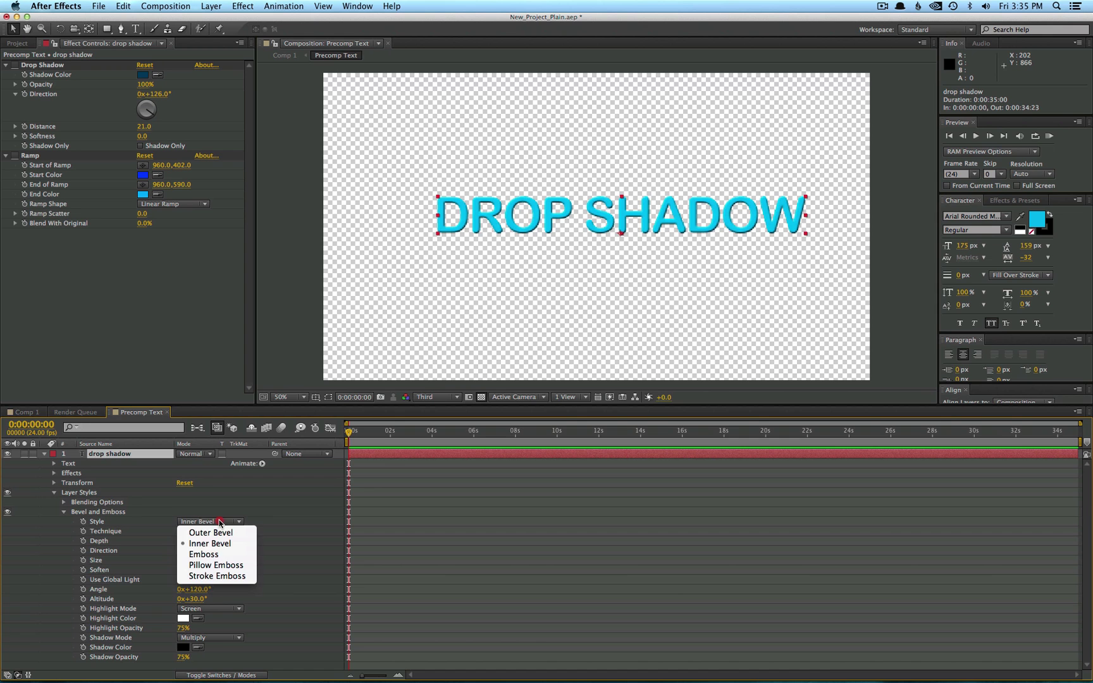
click(219, 532)
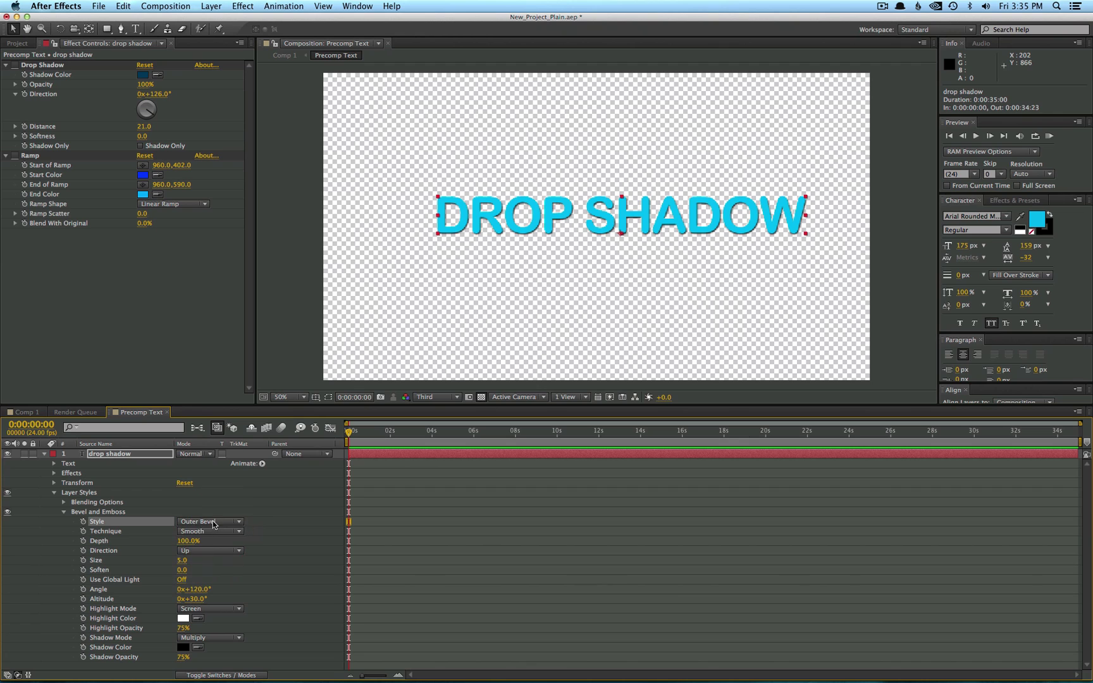
click(214, 521)
click(210, 543)
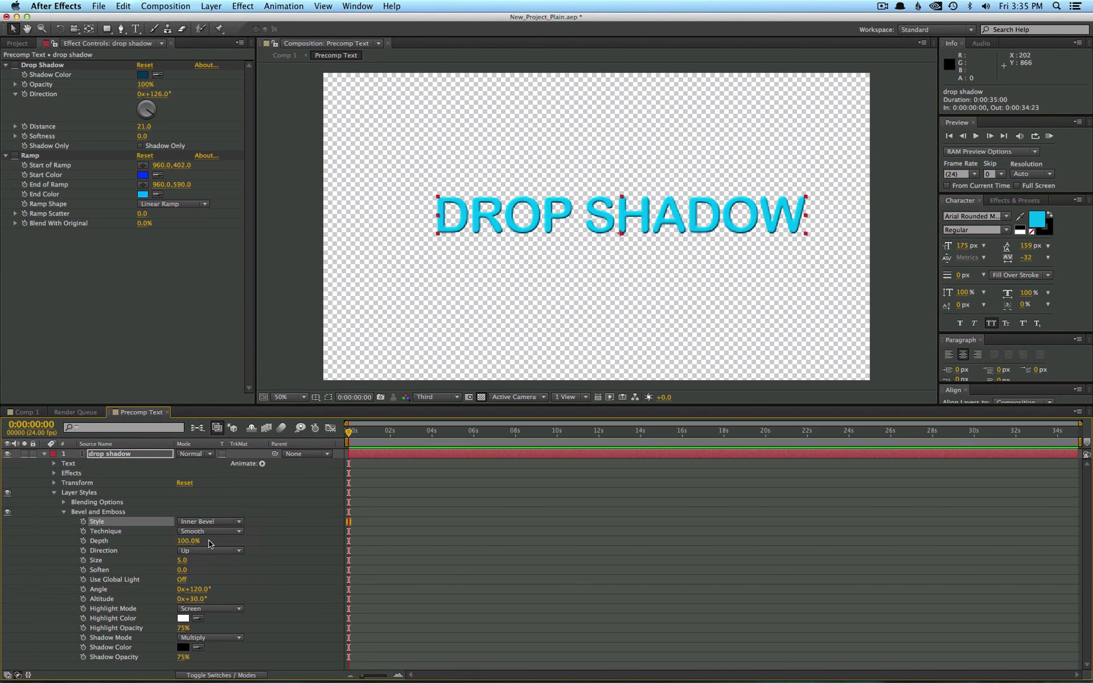
click(215, 550)
click(200, 573)
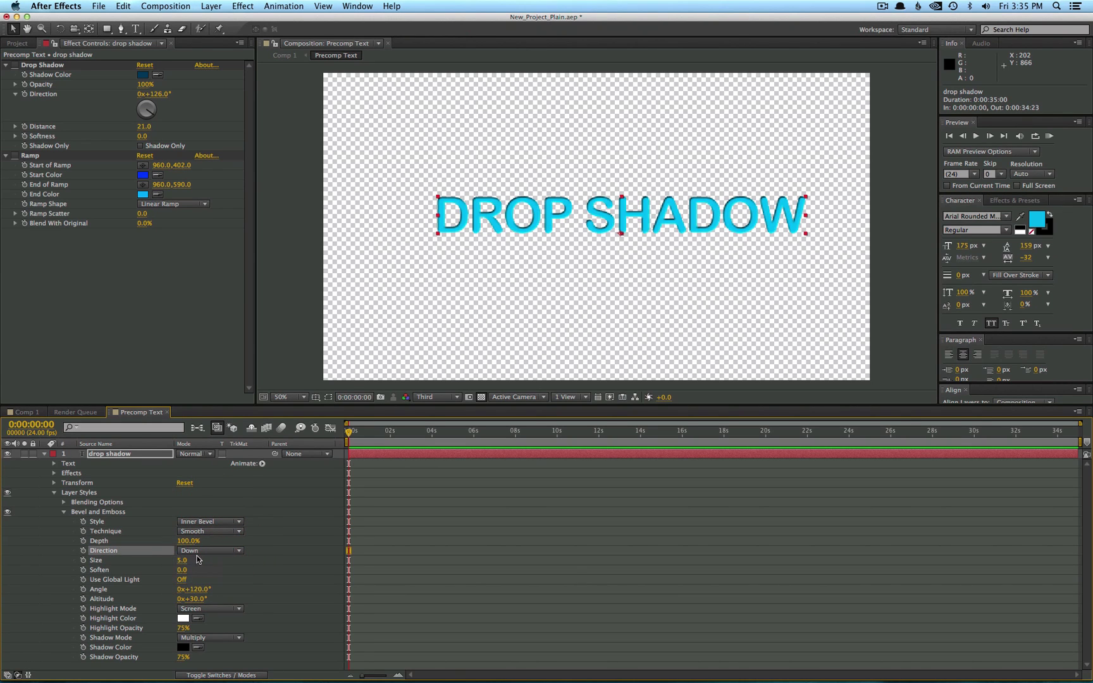
Step: Set the bevel size to about 22, the light angle to 266°, and the style to Outer Bevel
mouse_move(184, 562)
mouse_down()
mouse_move(195, 561)
mouse_move(189, 541)
mouse_move(169, 531)
mouse_up()
drag(190, 589, 281, 586)
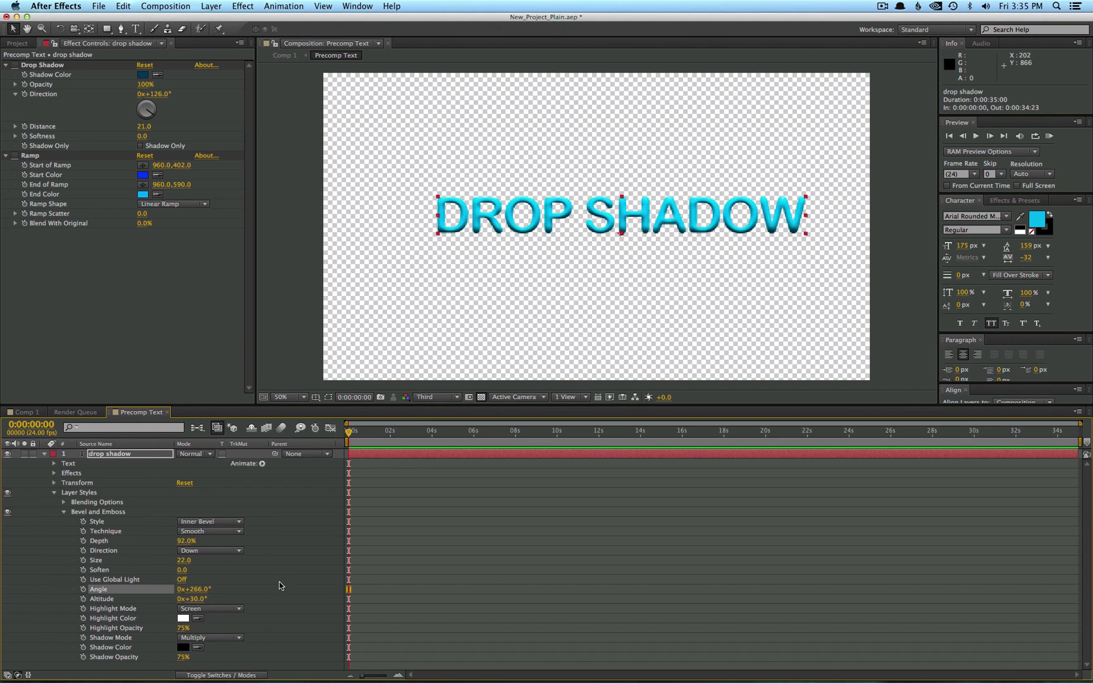
click(221, 524)
click(219, 527)
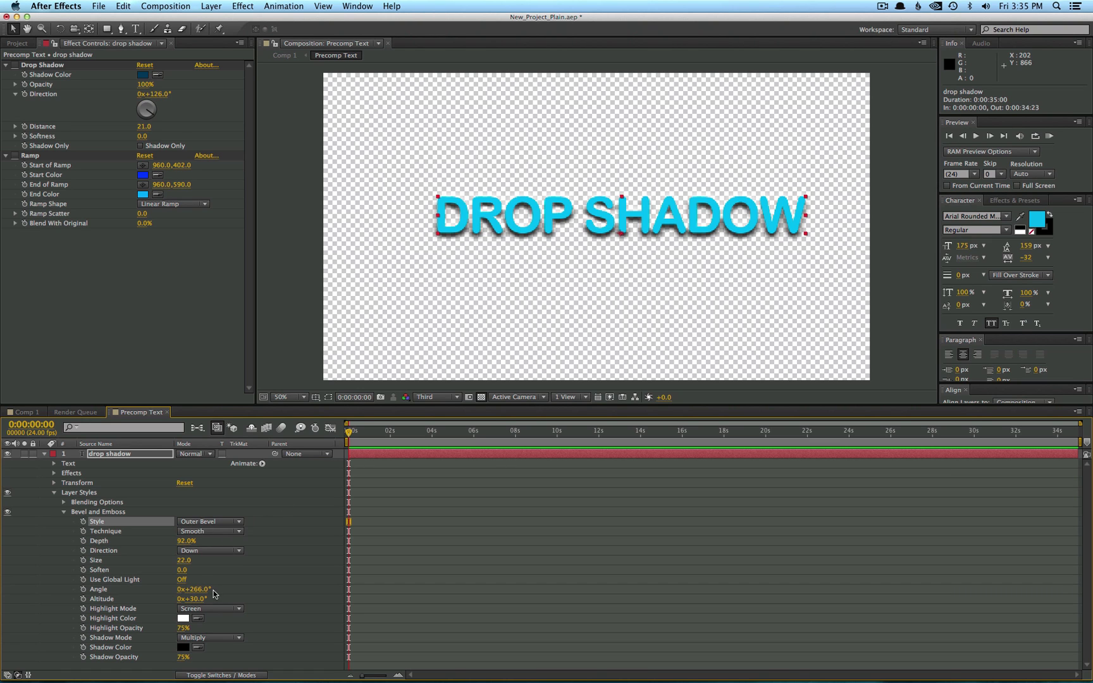
Step: Close the Render Queue panel and undo the Soften change, keeping the bevel at size 22
drag(182, 560, 213, 572)
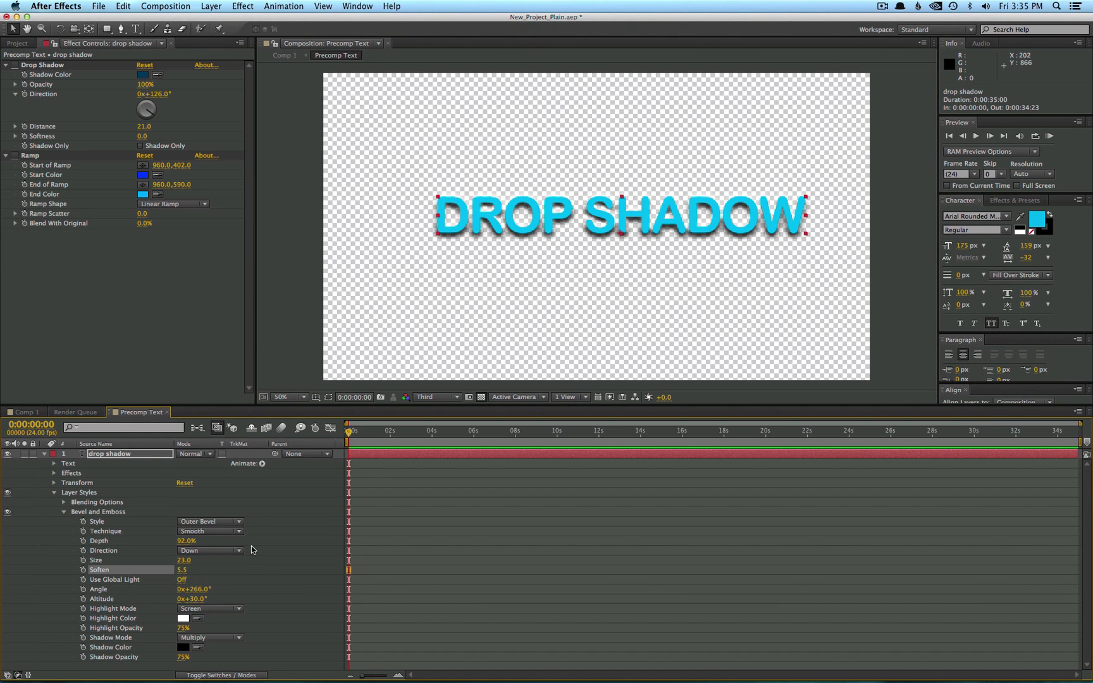
click(81, 414)
click(101, 413)
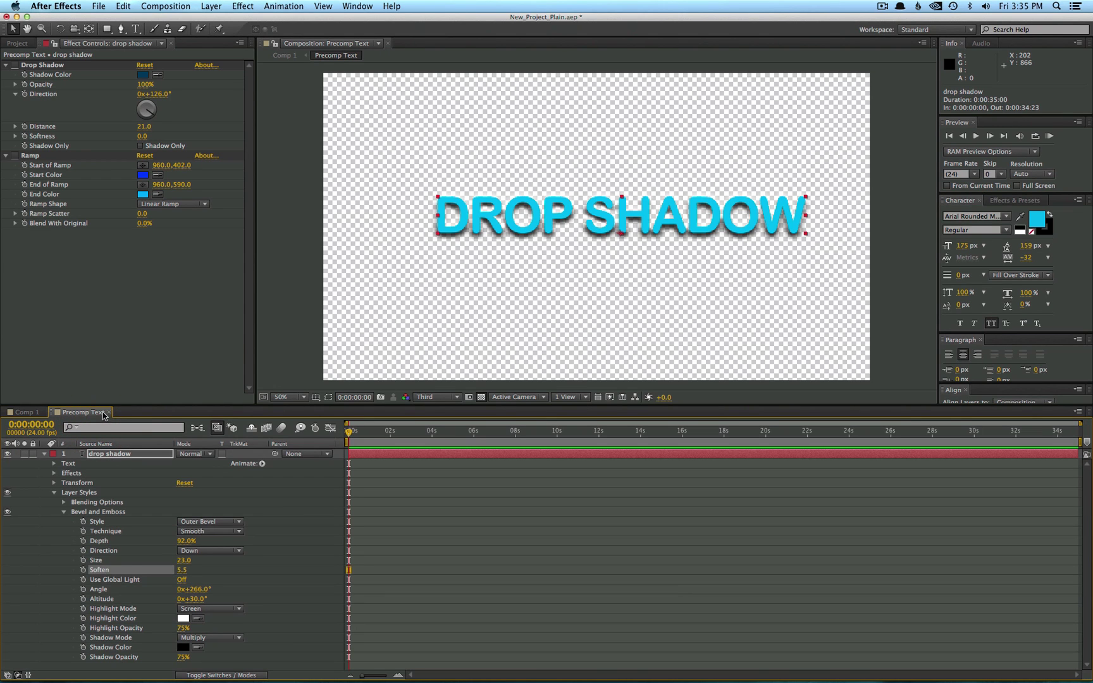
key(super+z)
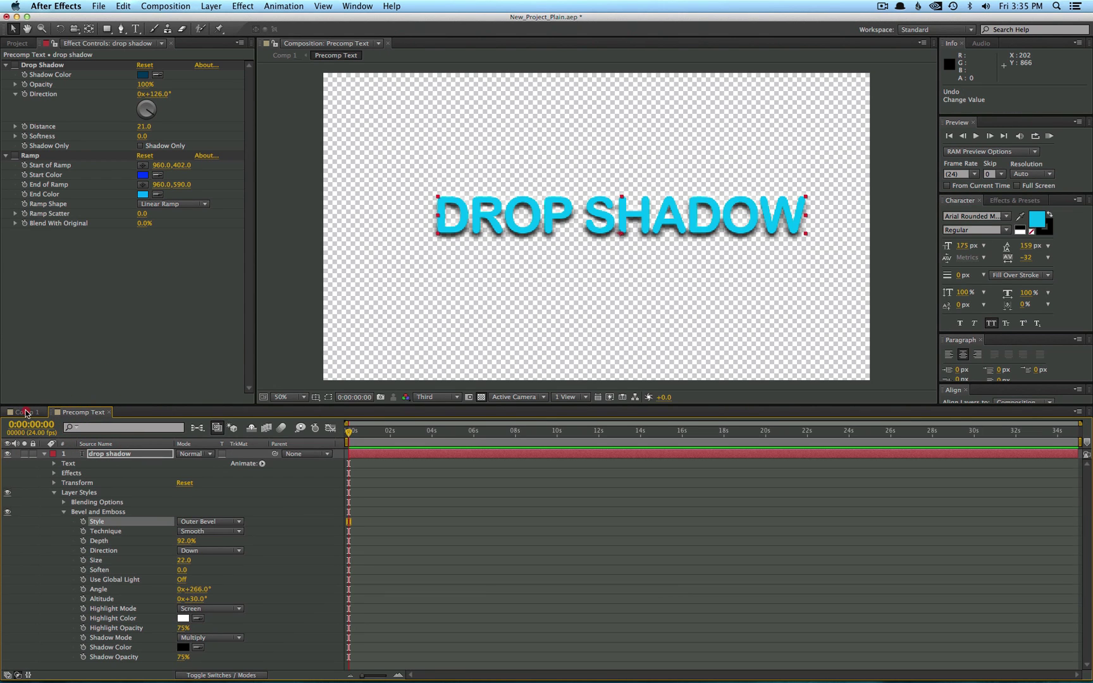